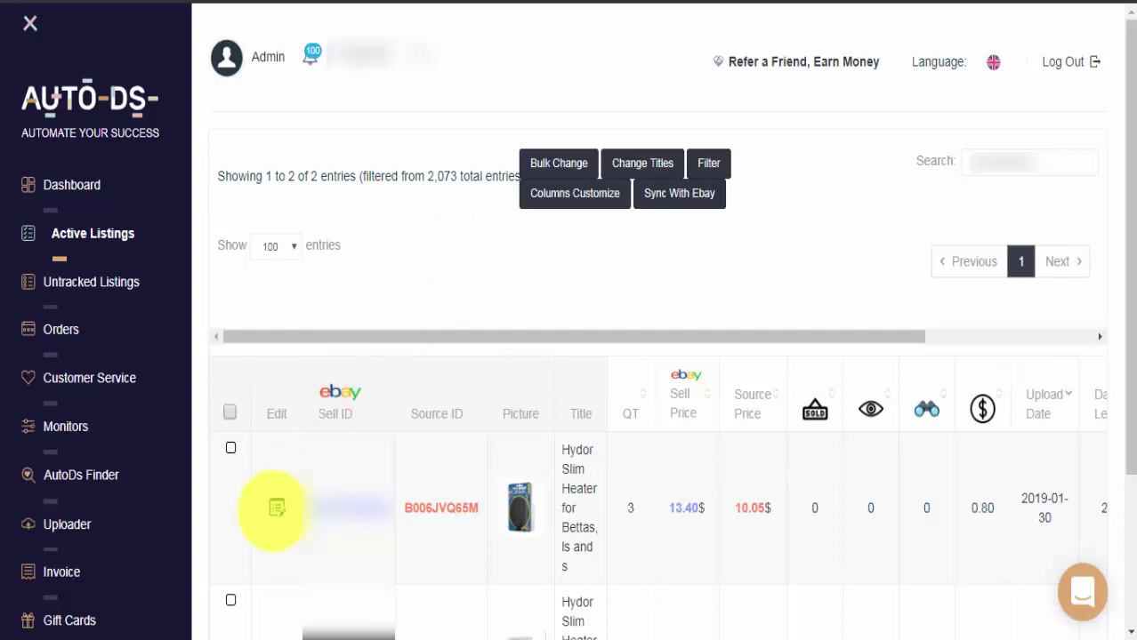
Close the Hydor Slim Heater edit panel to get back to the Active Listings table at 13.40$.
click(277, 508)
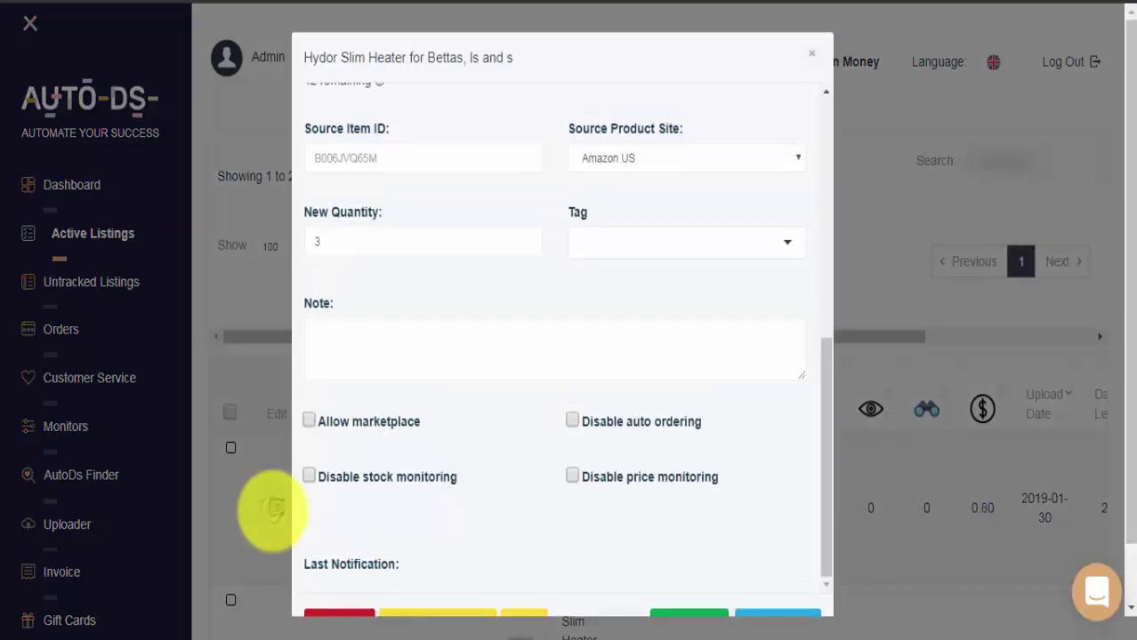
scroll(594, 354, down, 1)
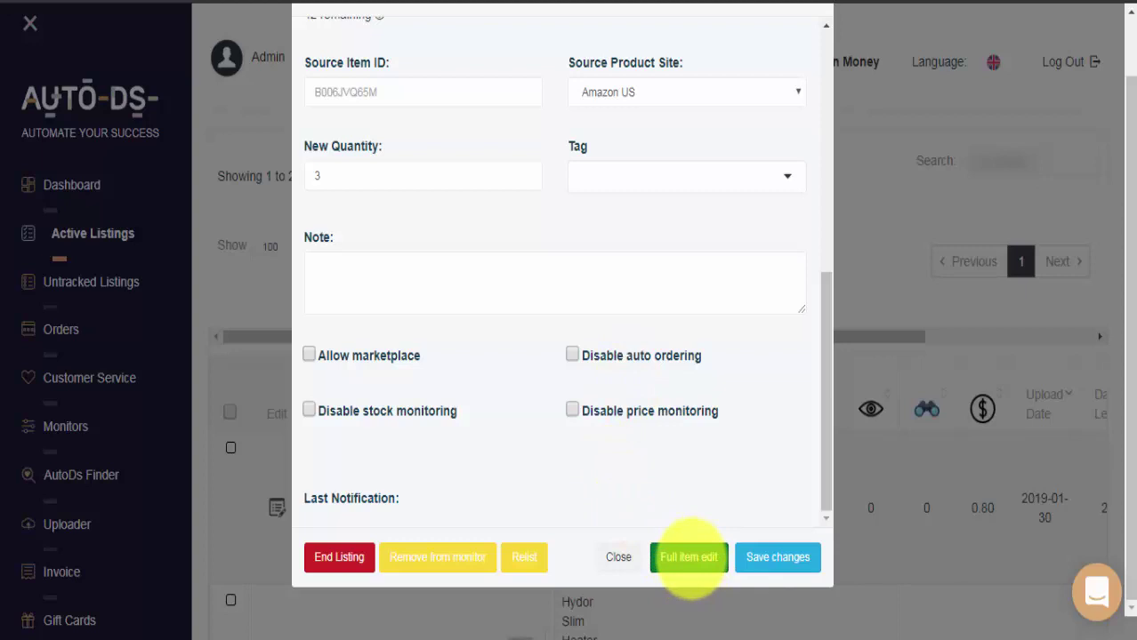
click(223, 337)
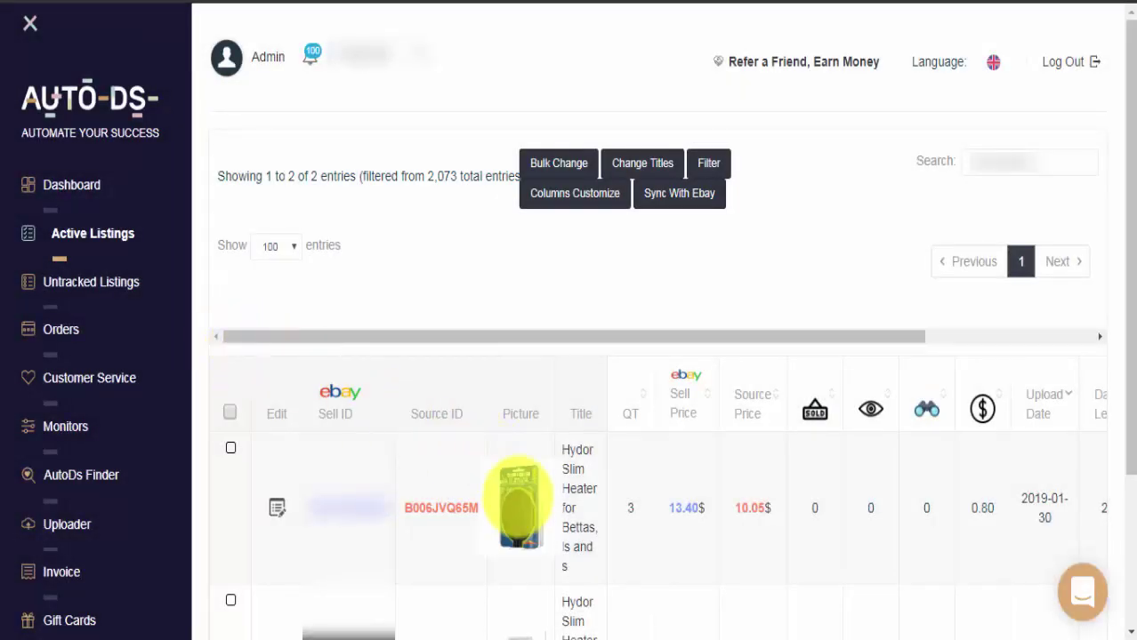
mouse_move(519, 498)
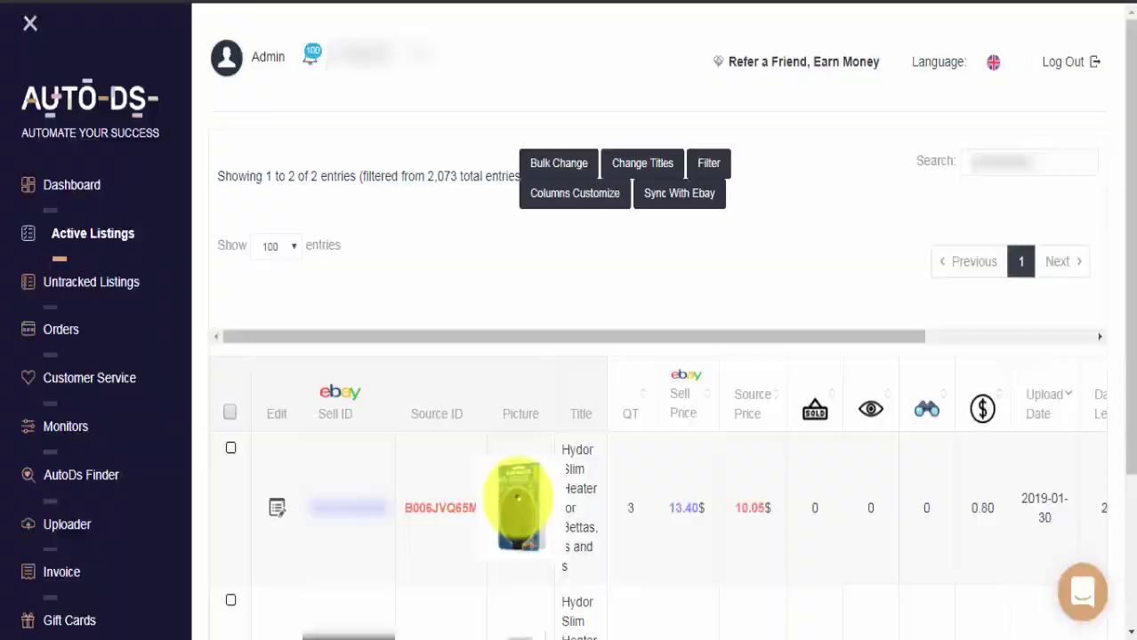
Open the heater's Full Item Edit page and strip signs from the listing title.
click(518, 502)
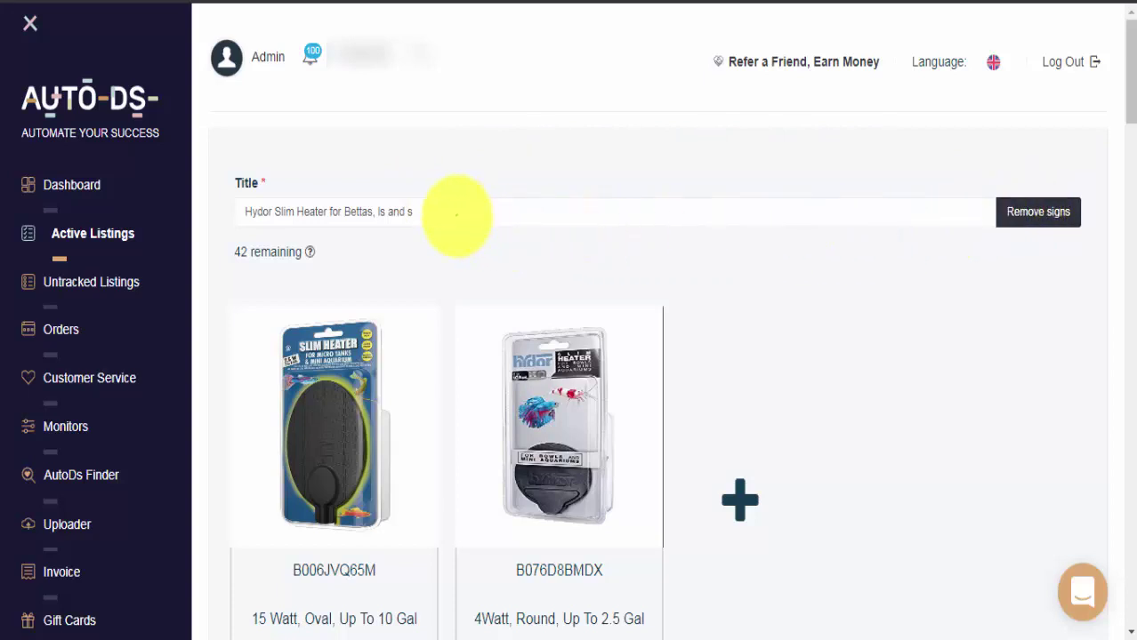
click(457, 216)
text(- )
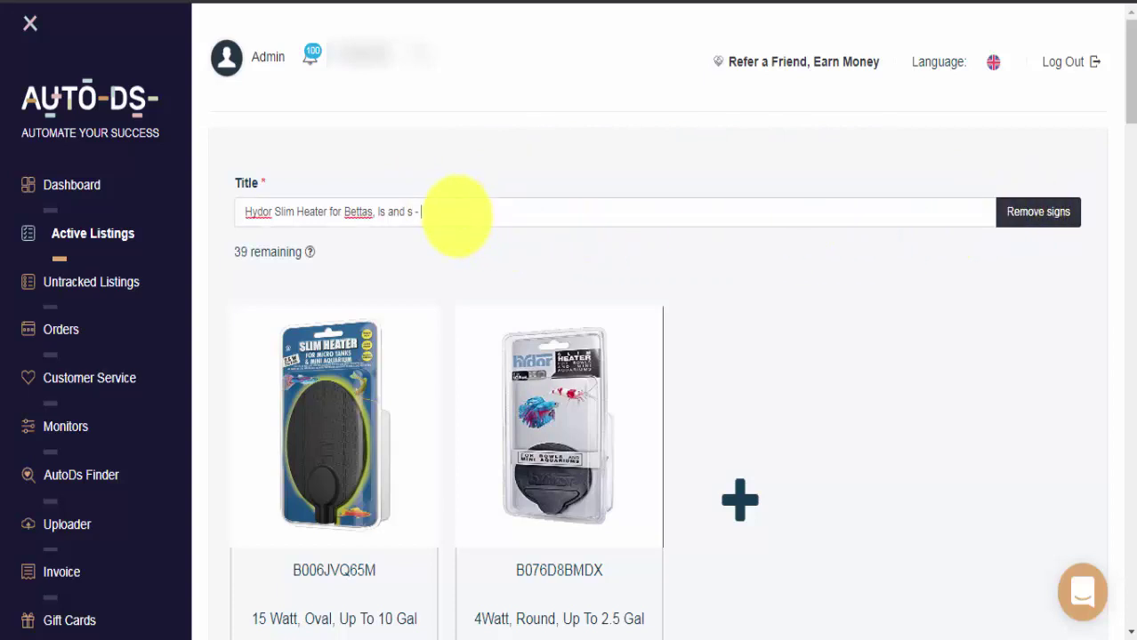
text(....)
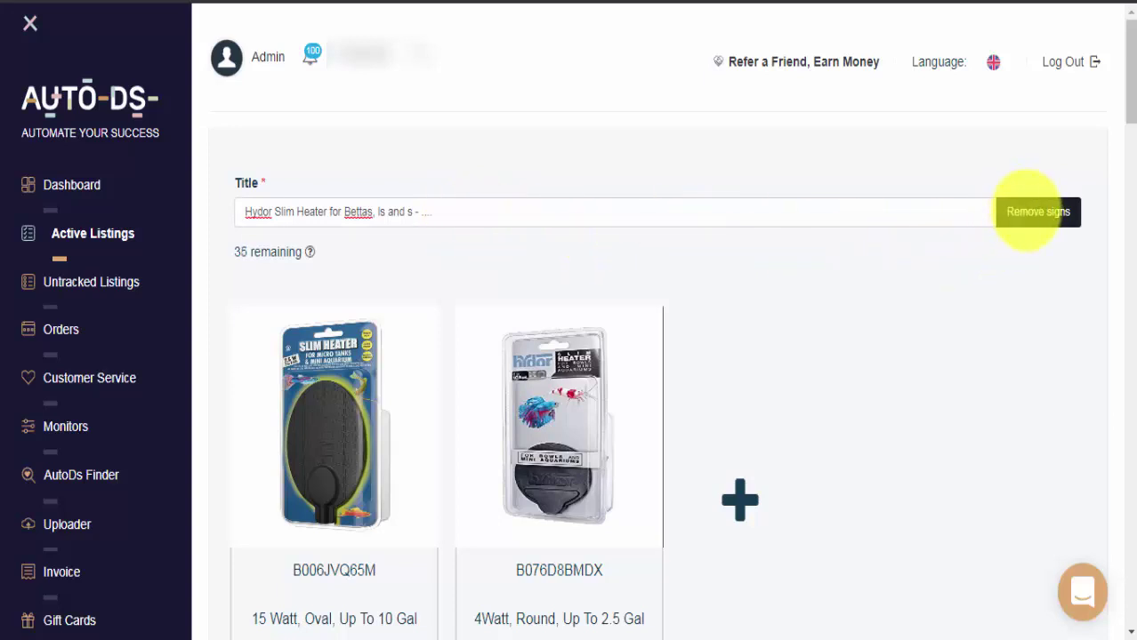
click(1032, 212)
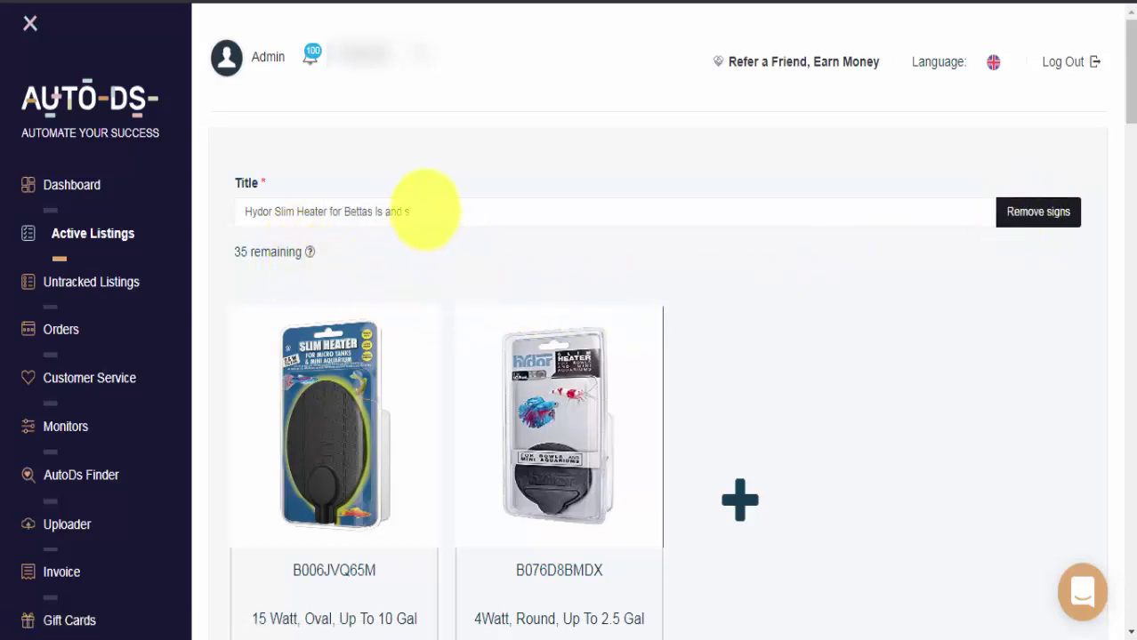
End the title with 'Aquarium Heating Free Shipping Kit New' and remove the stray words.
click(423, 211)
key(BackSpace)
key(BackSpace)
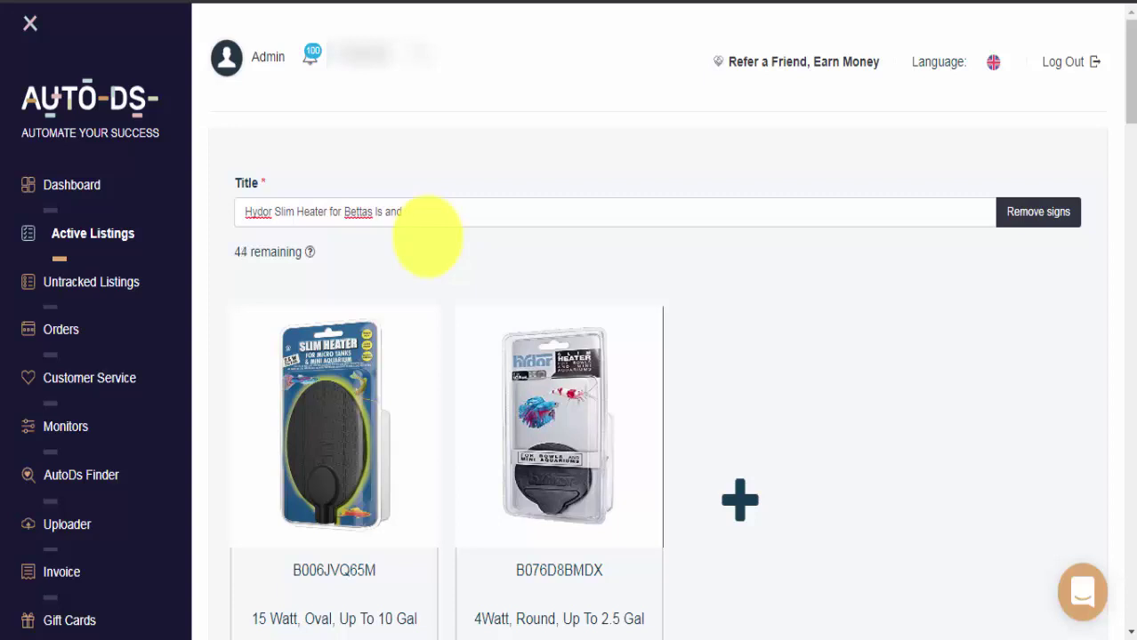
text(Aquarium Heating Fr)
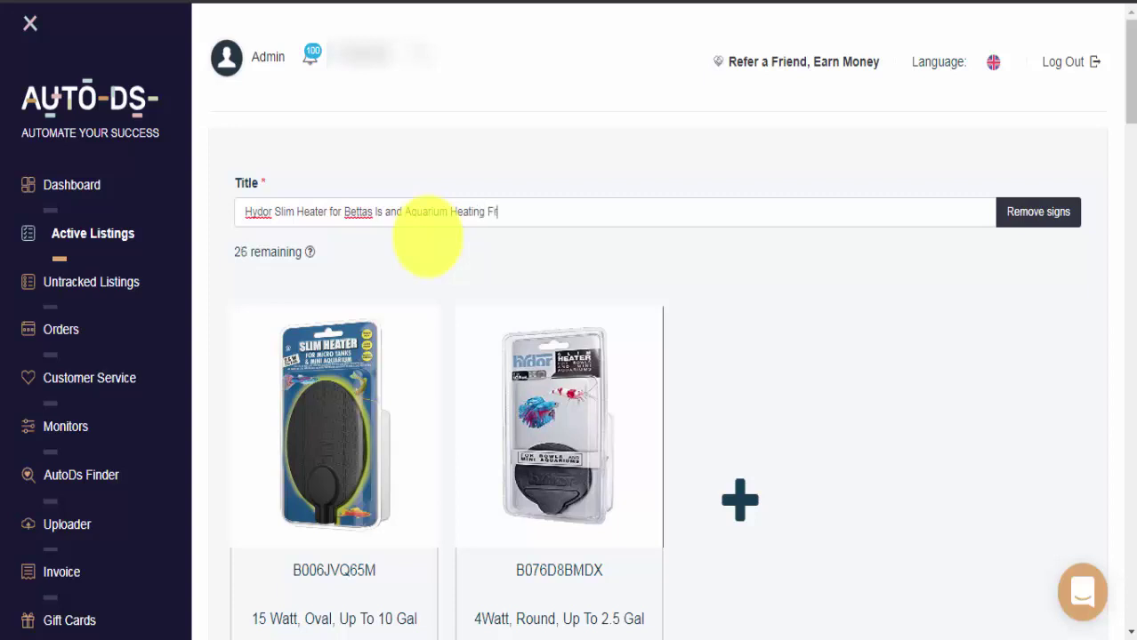
text(ee Shipping Kit New)
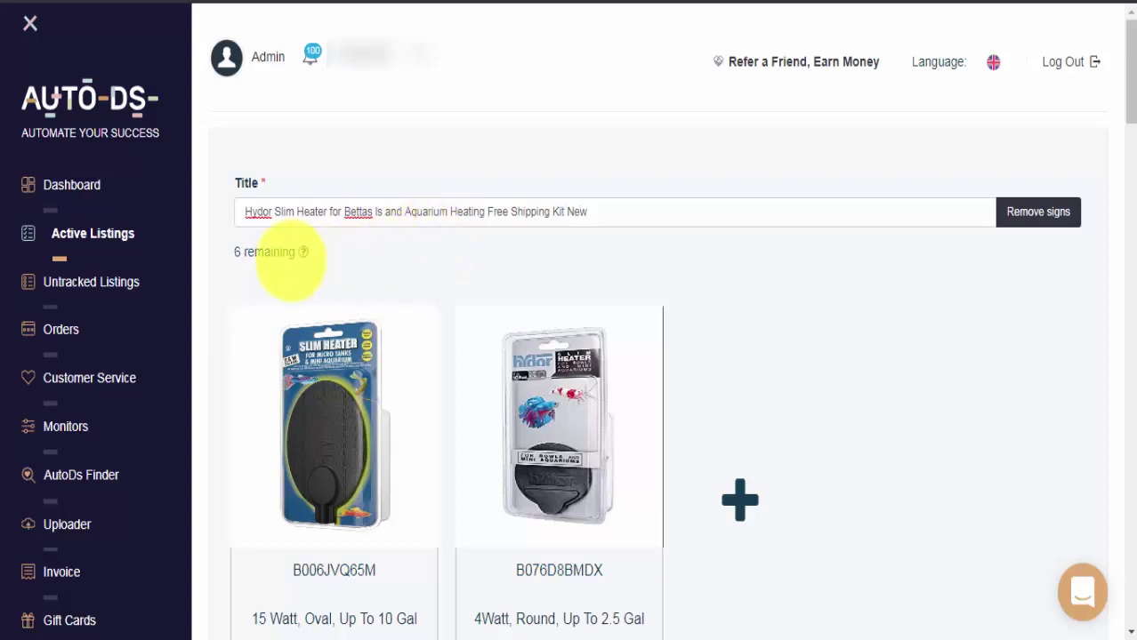
mouse_move(303, 251)
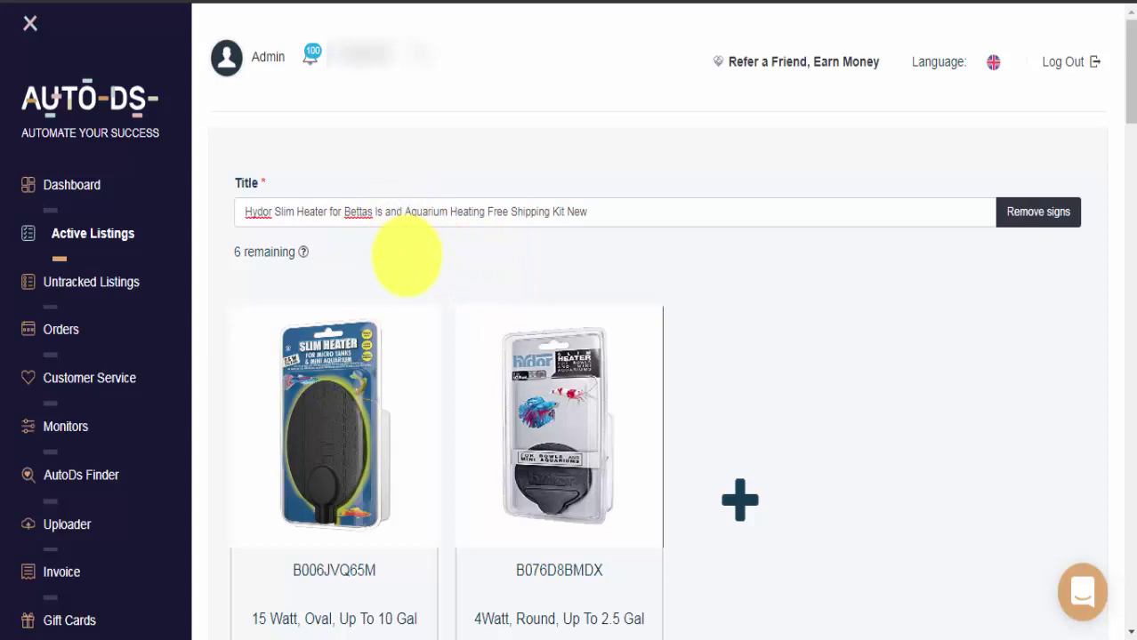
key(BackSpace)
key(BackSpace)
key(BackSpace)
key(BackSpace)
key(BackSpace)
key(BackSpace)
key(BackSpace)
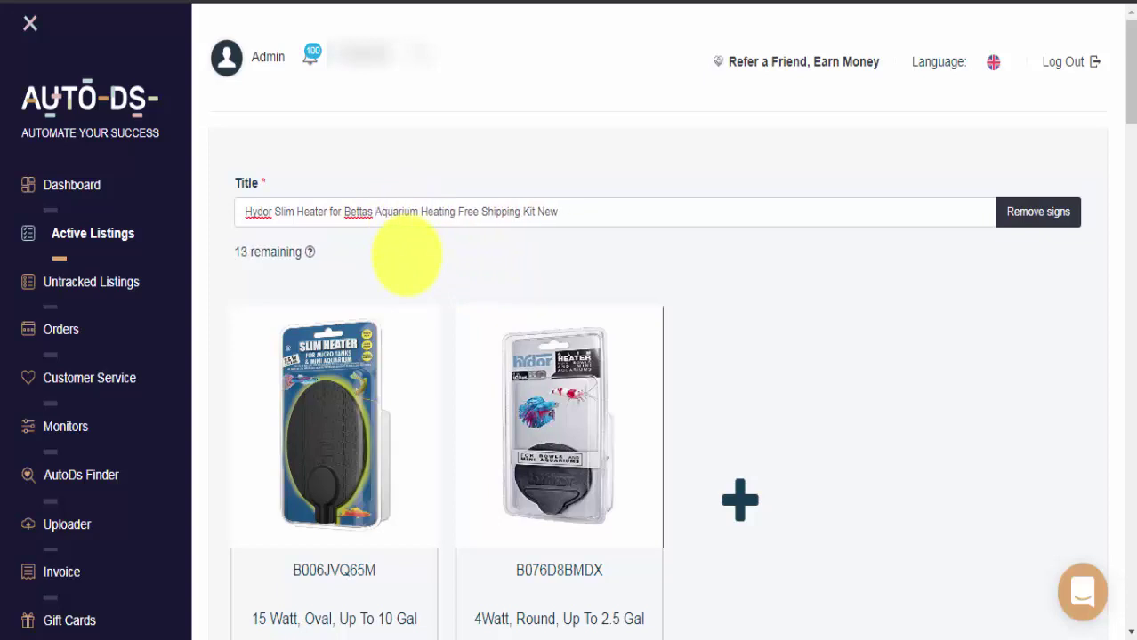
click(406, 256)
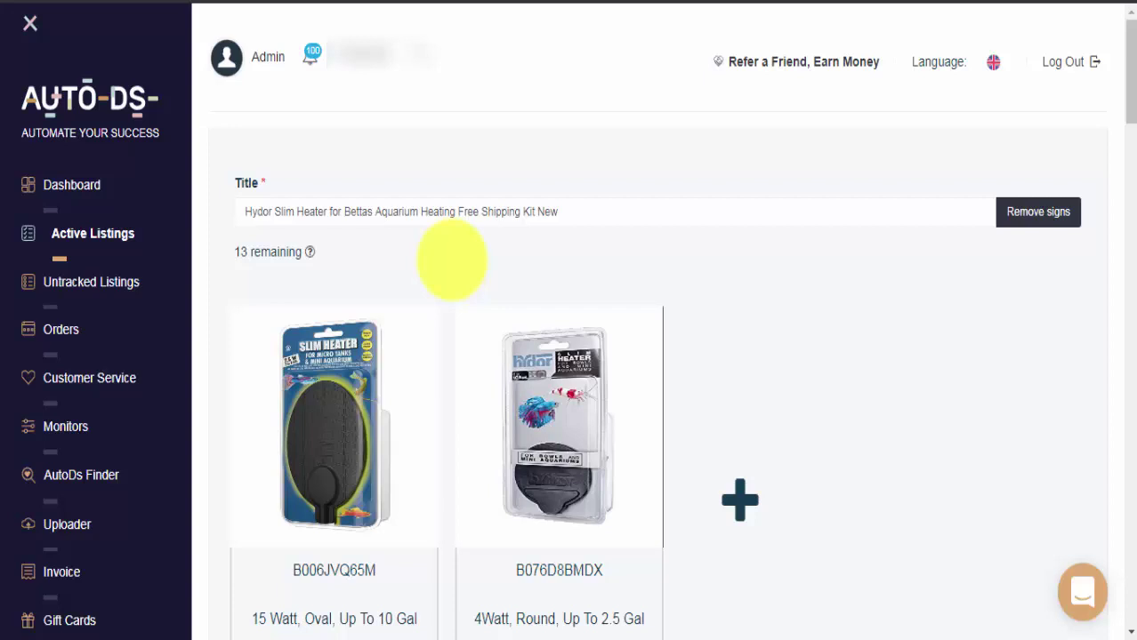
Delete the B076D8BMDX variant and add B006JVQ67K (7.5 Watt, Round, up to 5 gal) instead.
drag(1129, 34, 1130, 96)
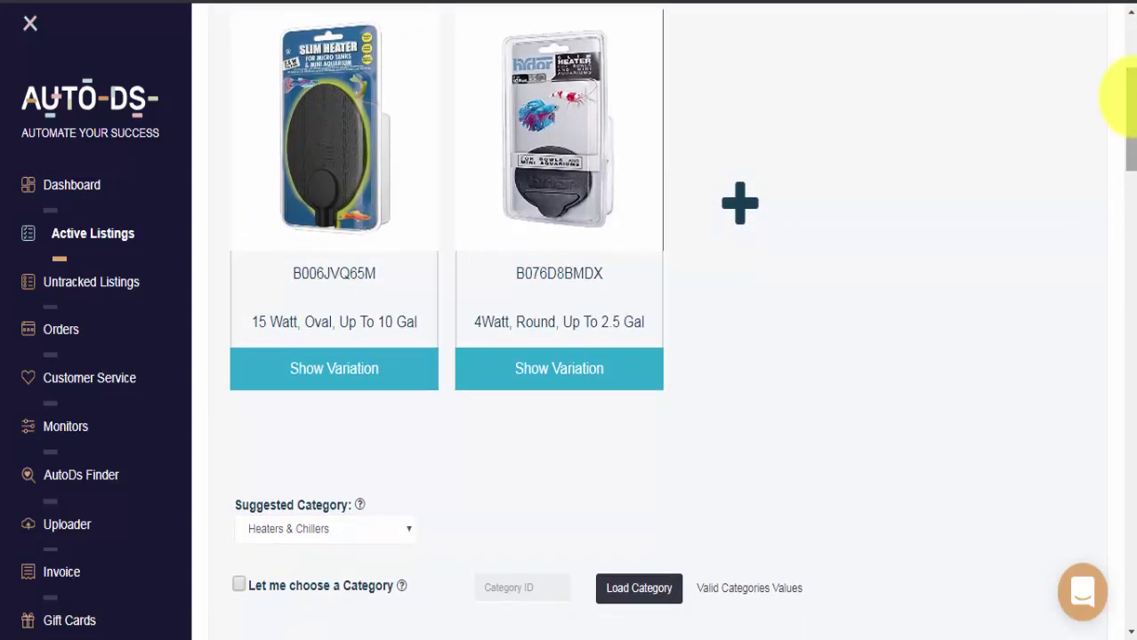
mouse_move(360, 96)
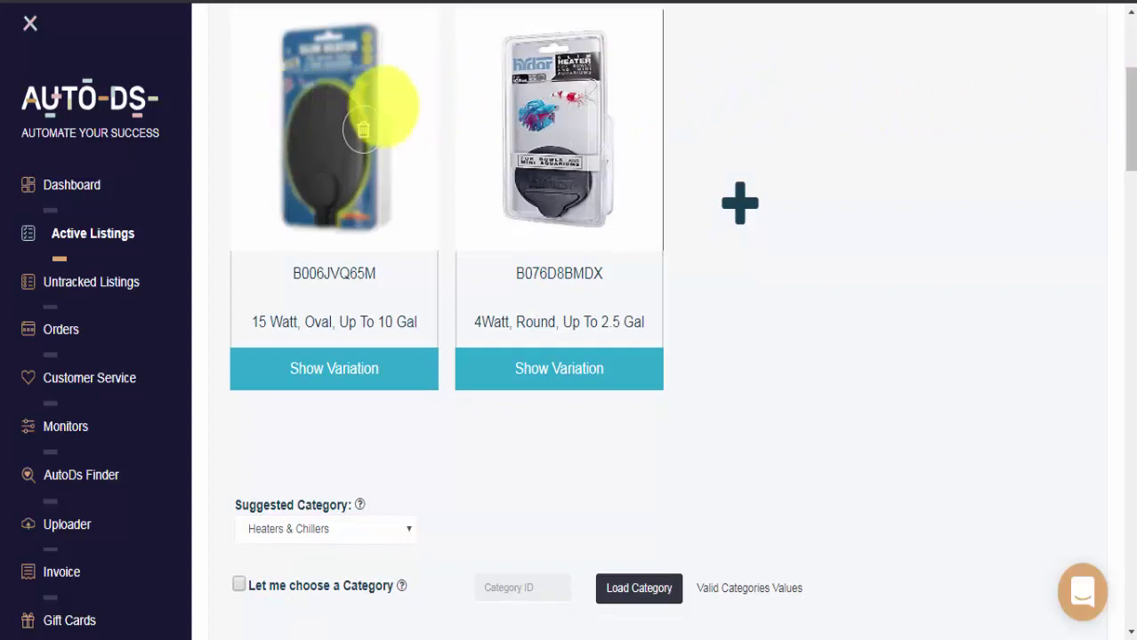
mouse_move(578, 101)
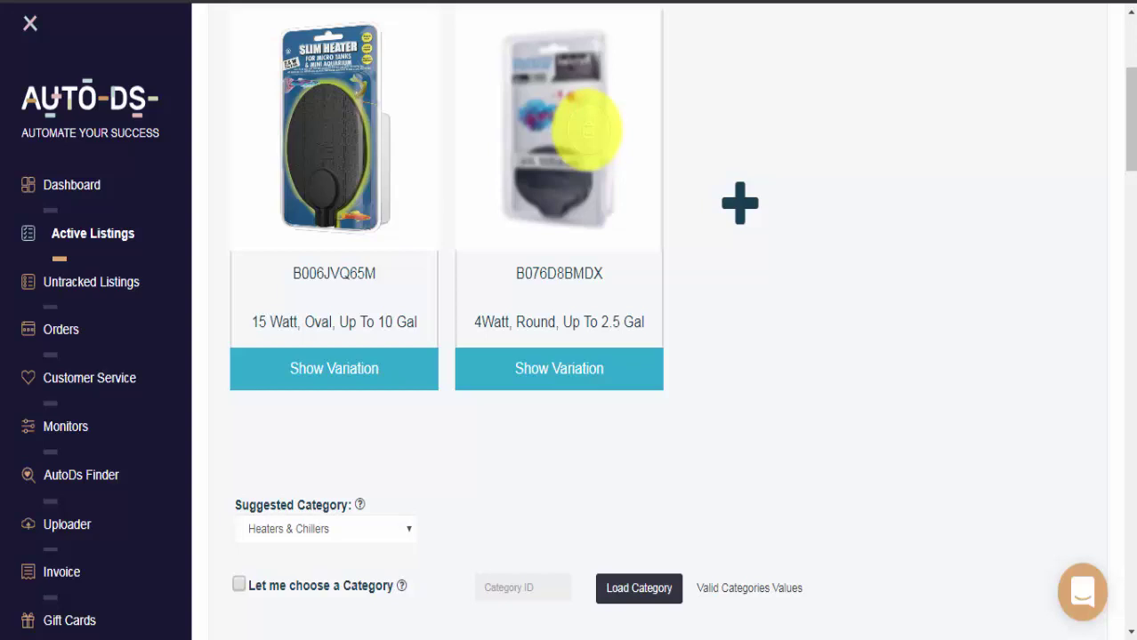
click(587, 130)
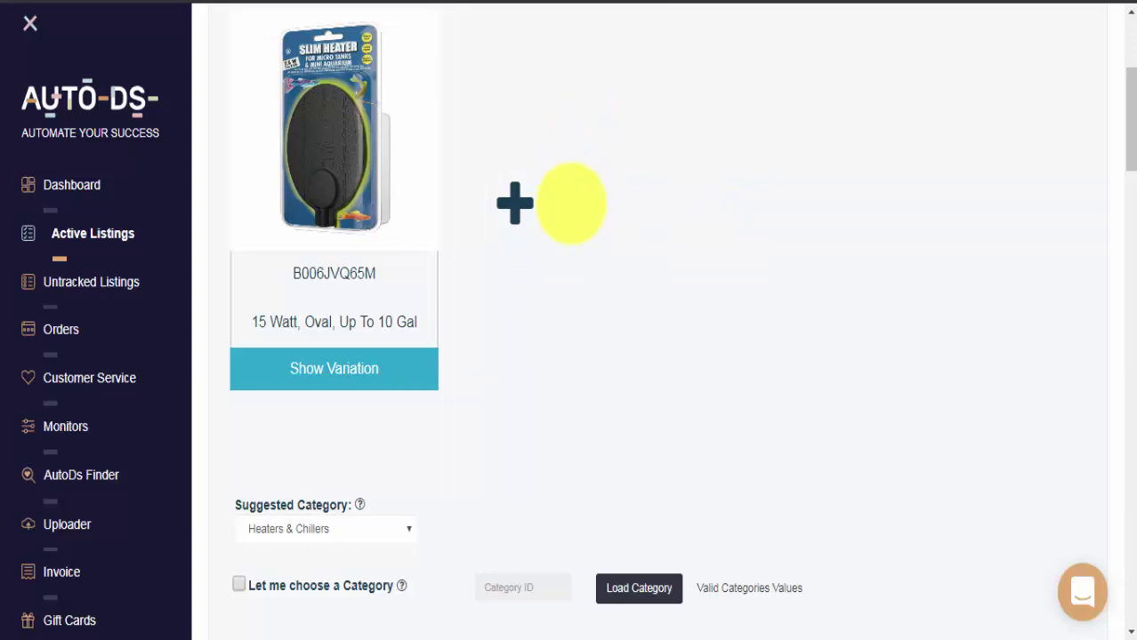
click(517, 203)
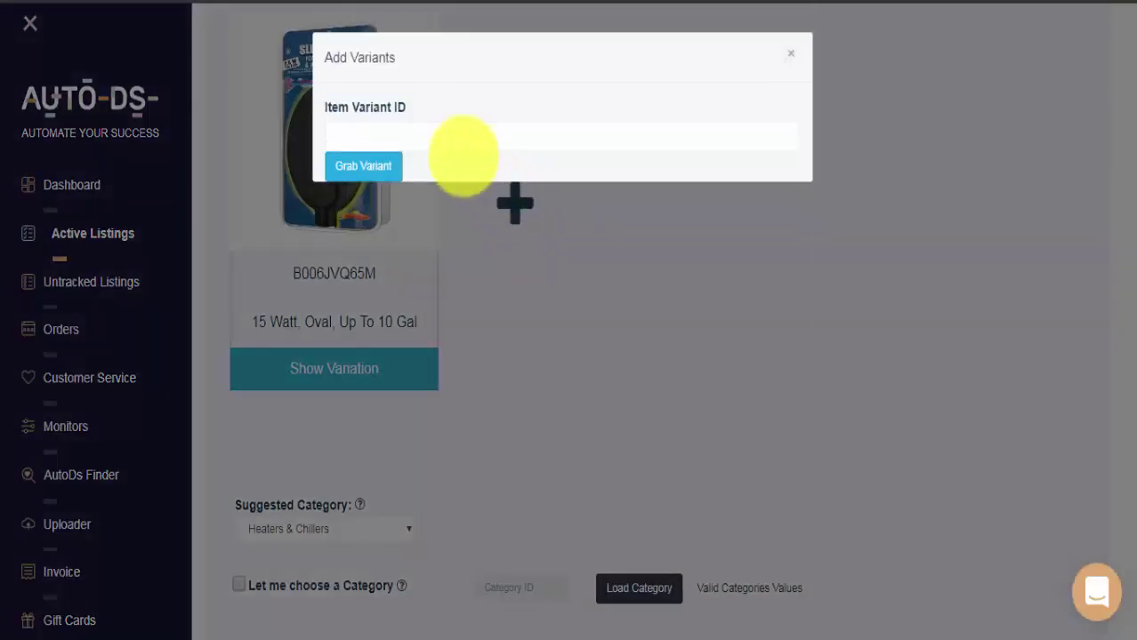
text(B006JVQ67K)
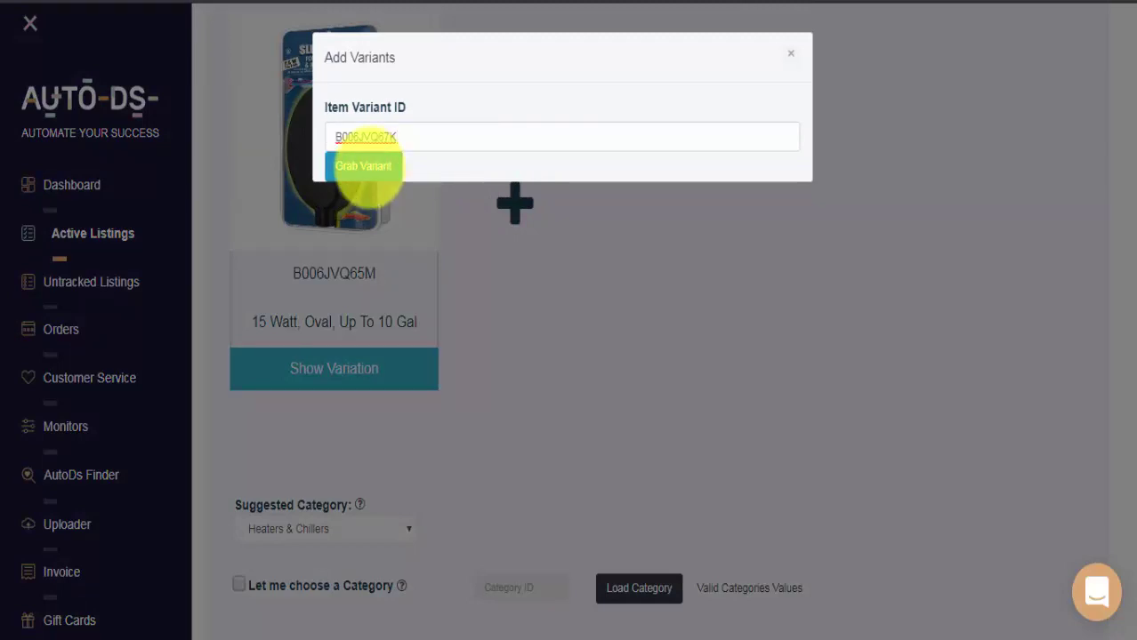
click(365, 166)
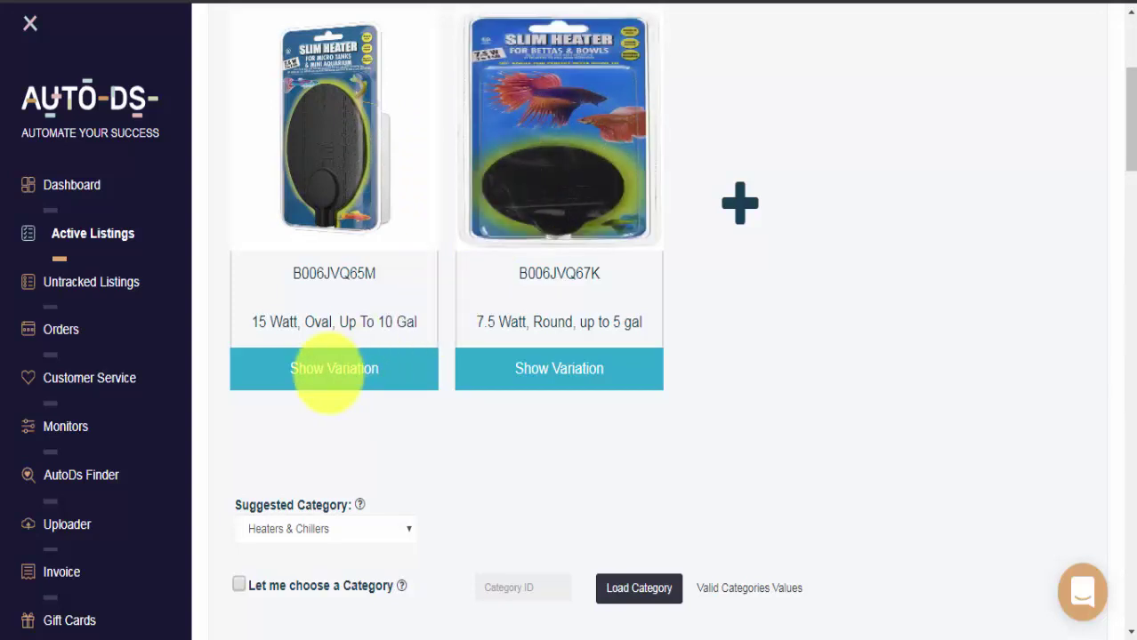
Expand both variants' price details, set the 15 Watt variant's quantity to 2, and end its sell price in 99.
click(333, 368)
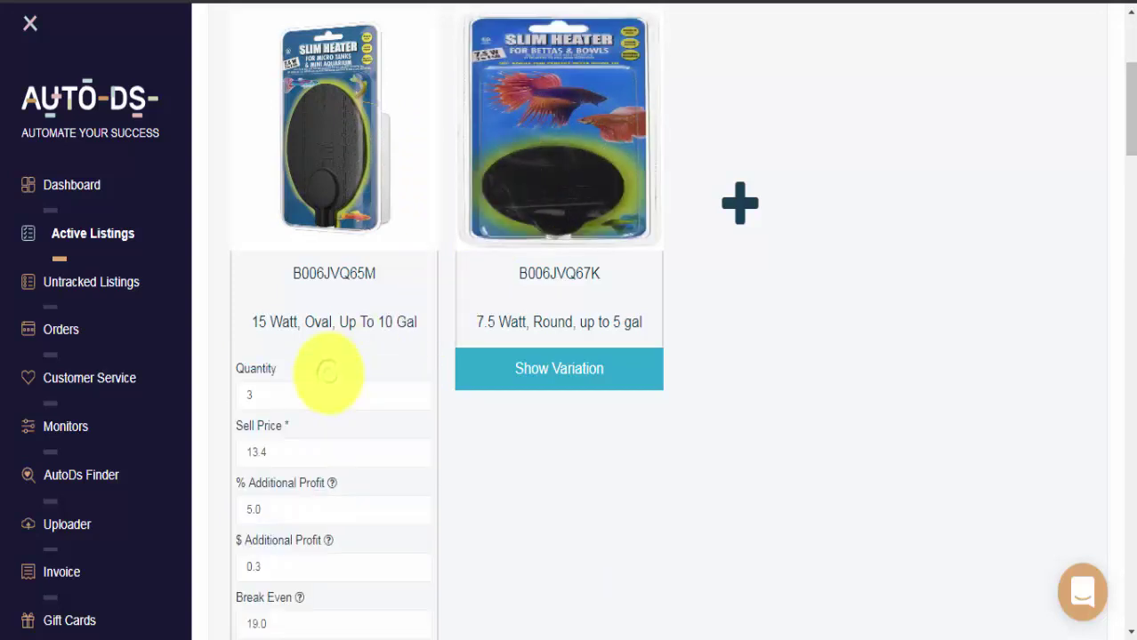
click(539, 371)
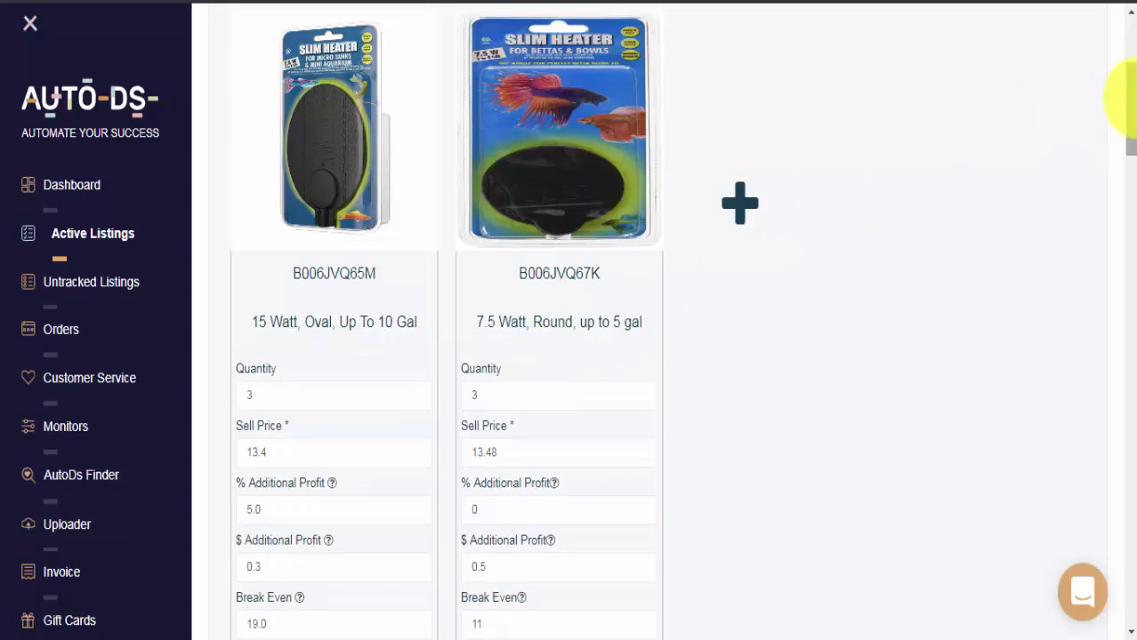
drag(1125, 100, 1130, 131)
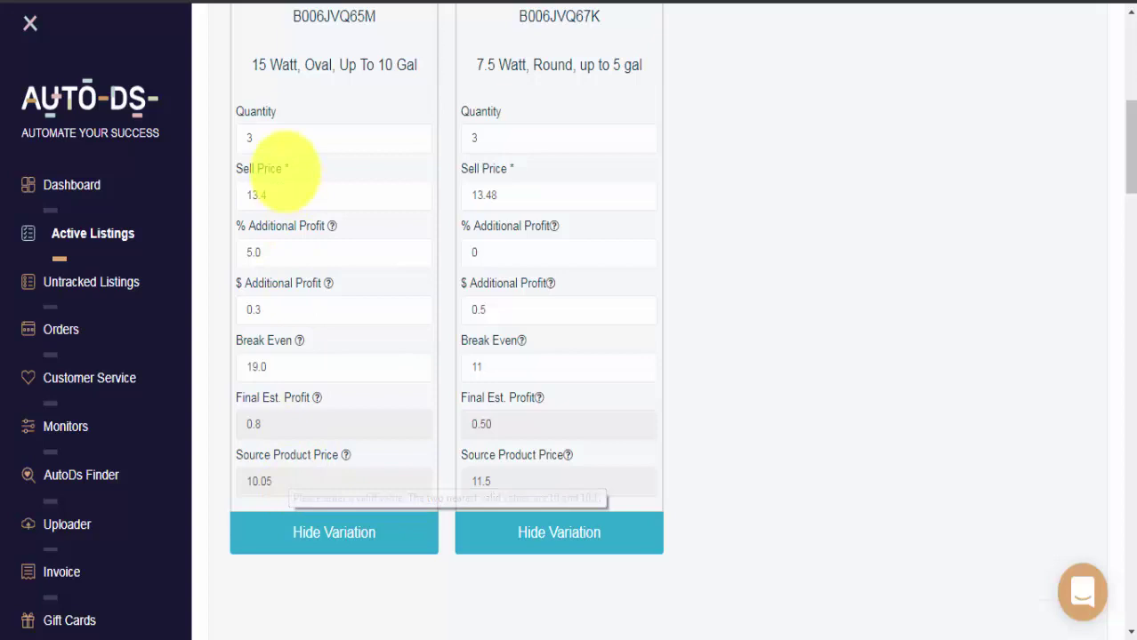
double_click(250, 138)
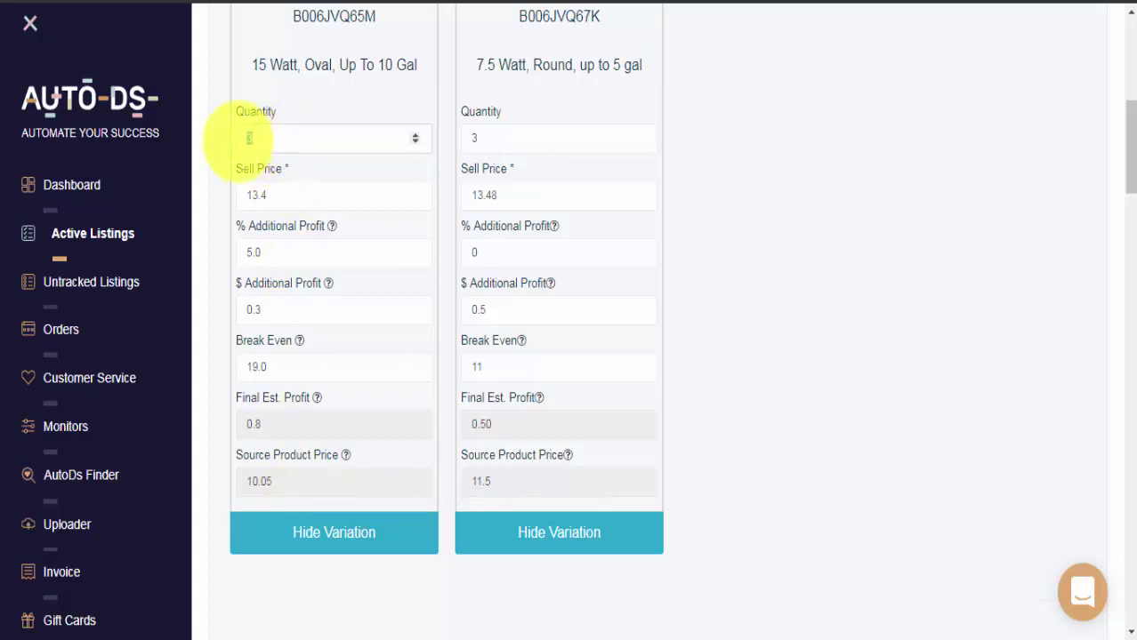
text(2)
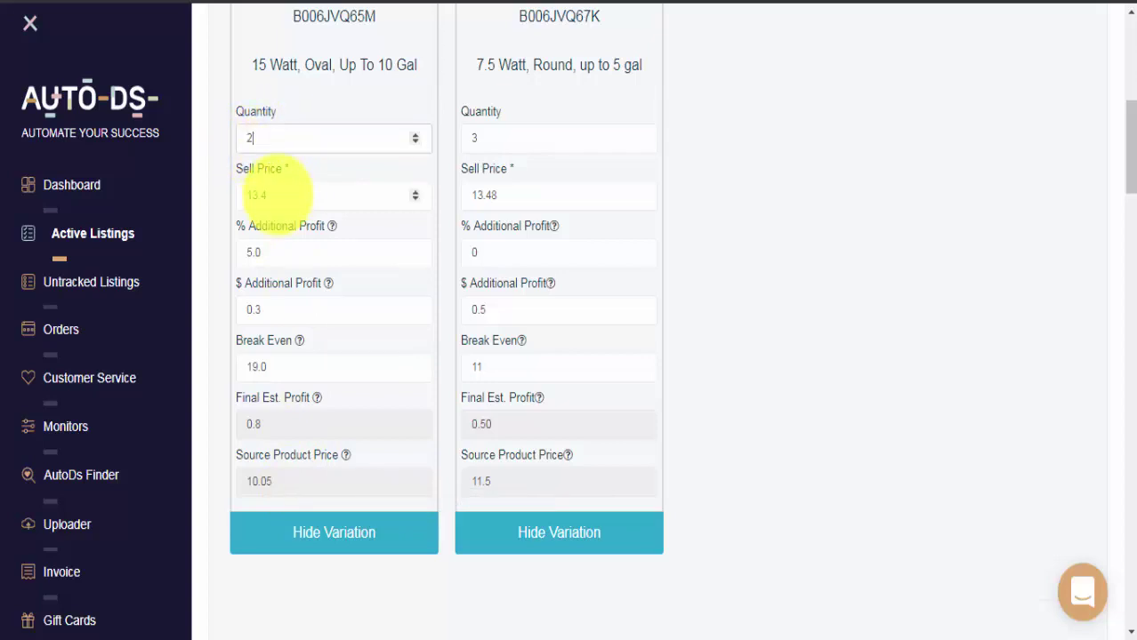
click(277, 194)
key(BackSpace)
text(99)
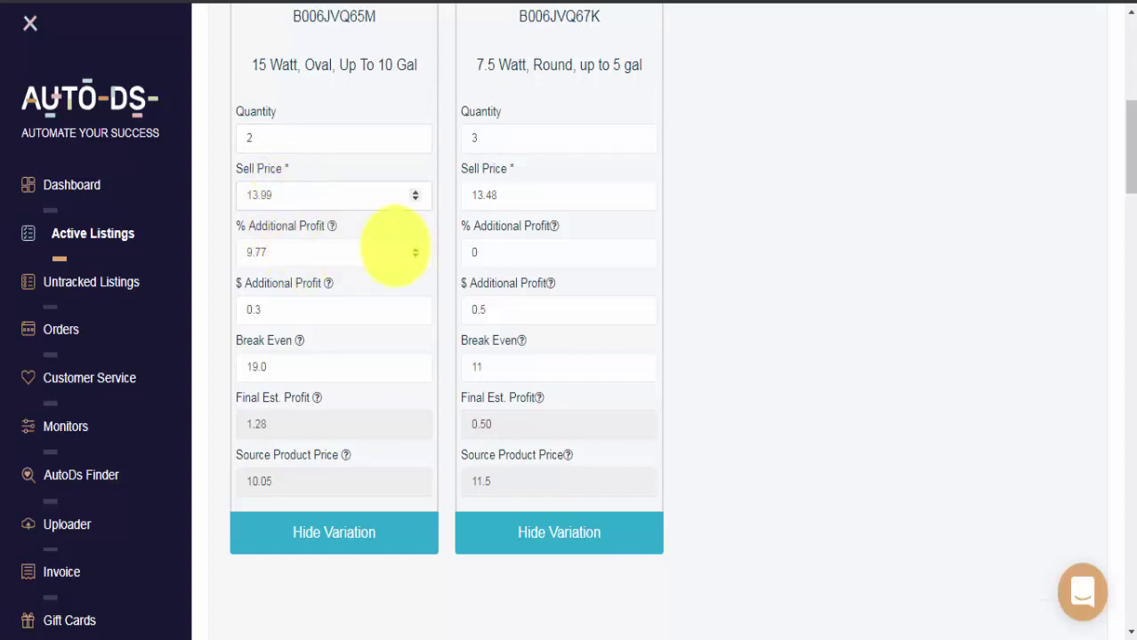
Enter 15 % Additional Profit on the 7.5 Watt variant, then Break Even 21.5 and $ Additional Profit 0.5 on the 15 Watt variant.
click(480, 252)
text(15)
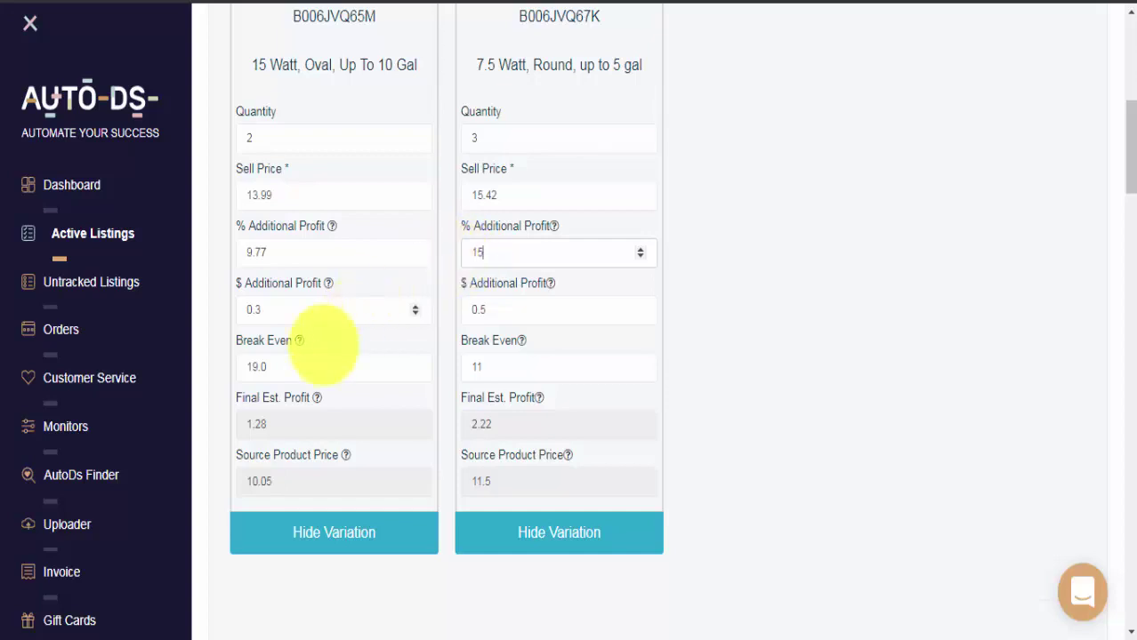
drag(294, 368, 233, 371)
text(21.5)
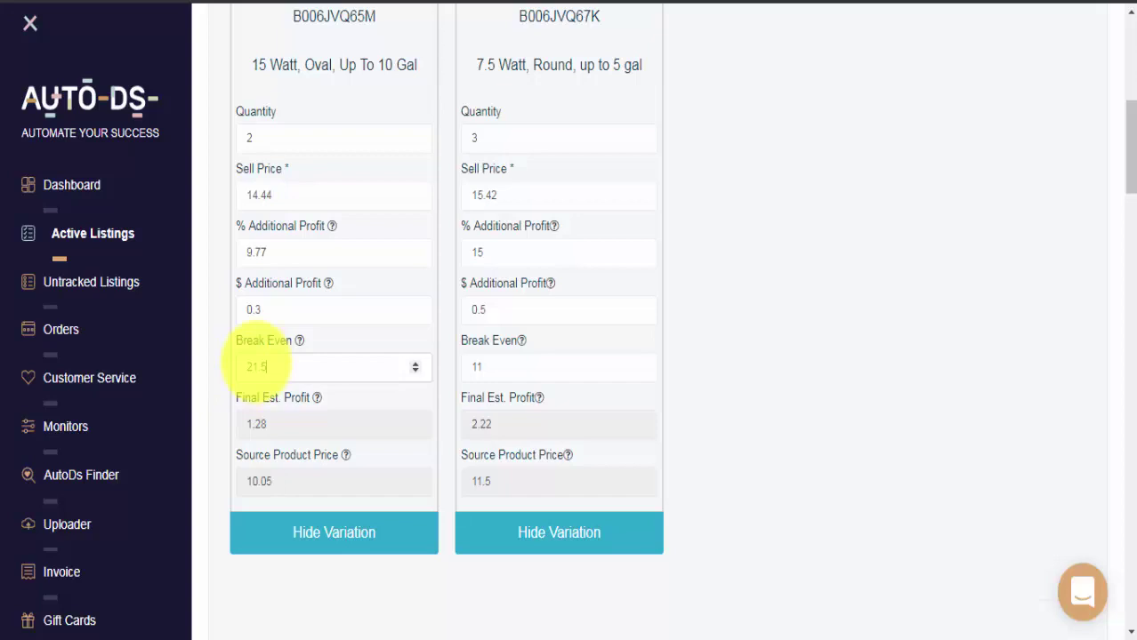
drag(281, 308, 267, 311)
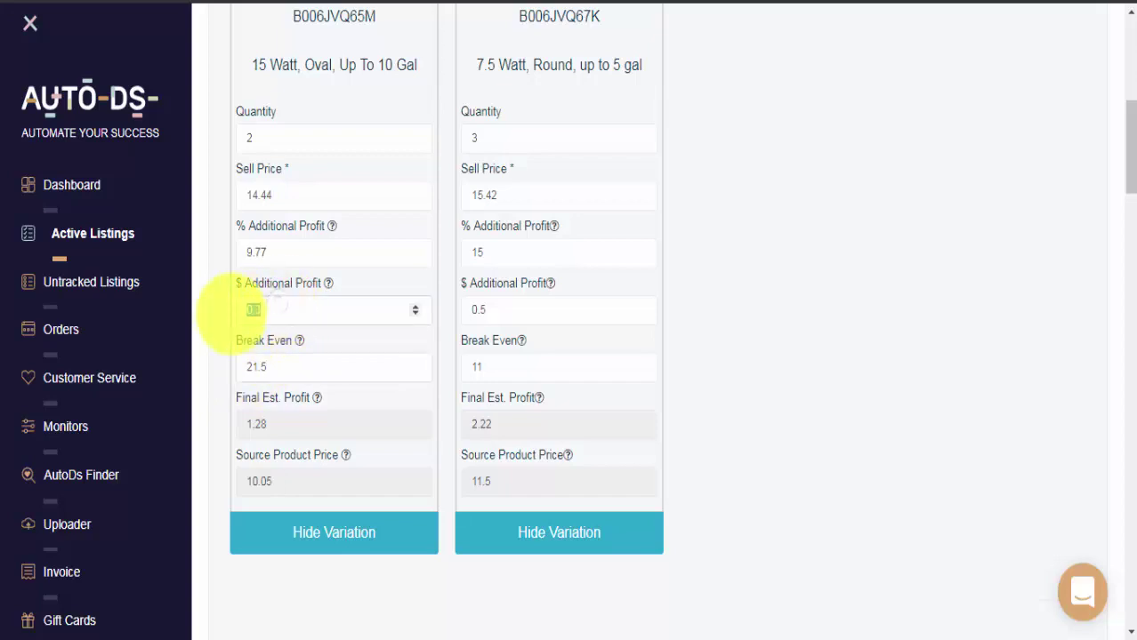
text(0.5)
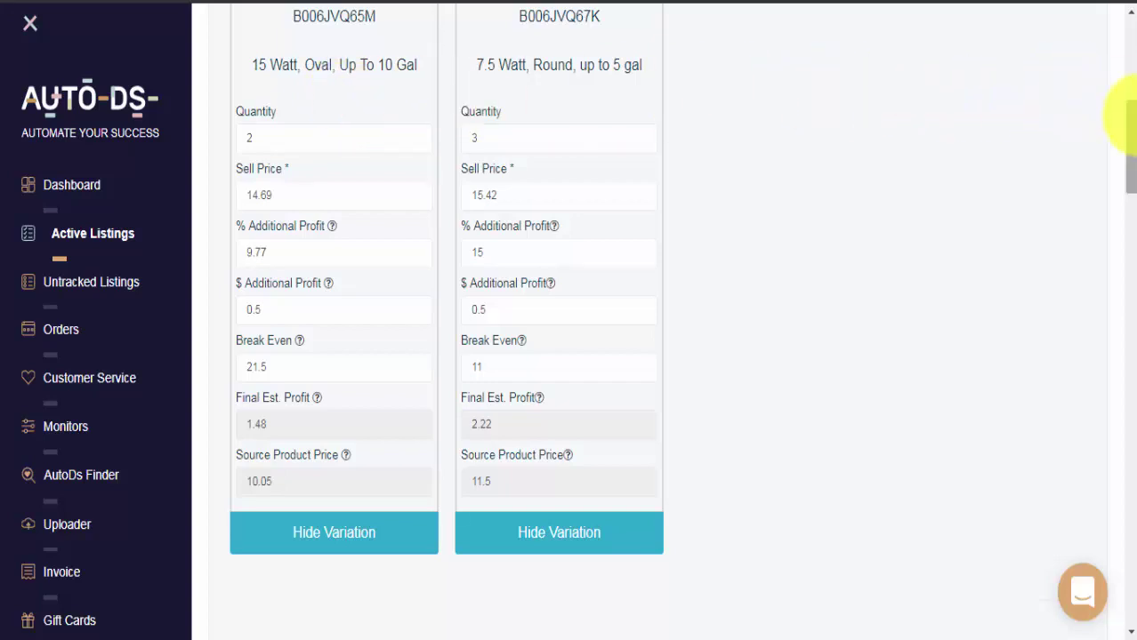
drag(1129, 111, 1131, 208)
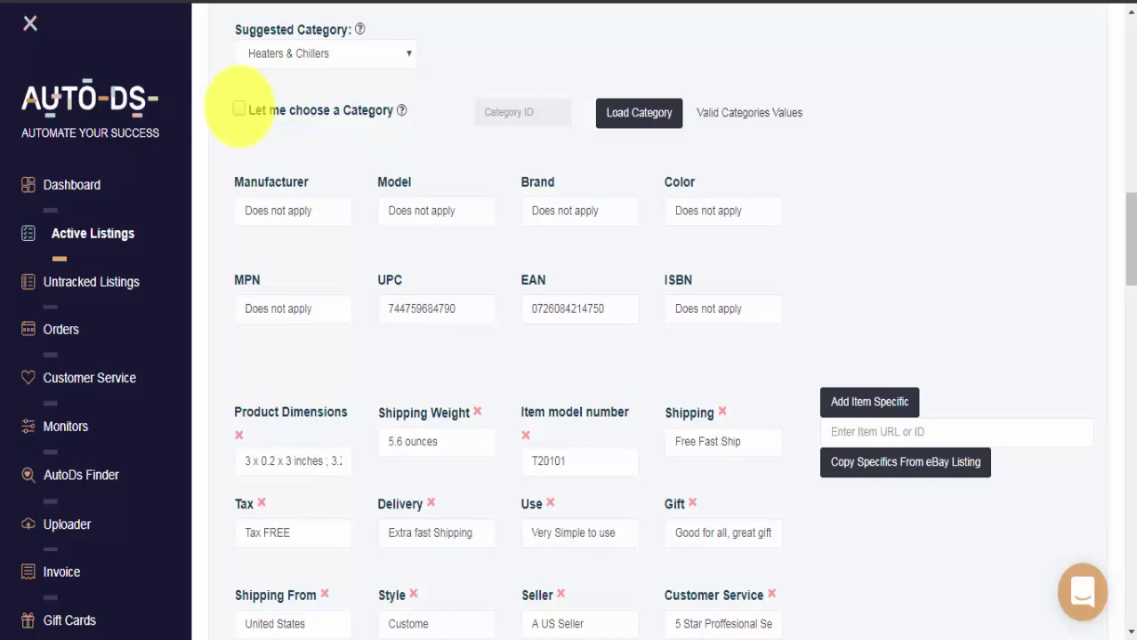
click(239, 109)
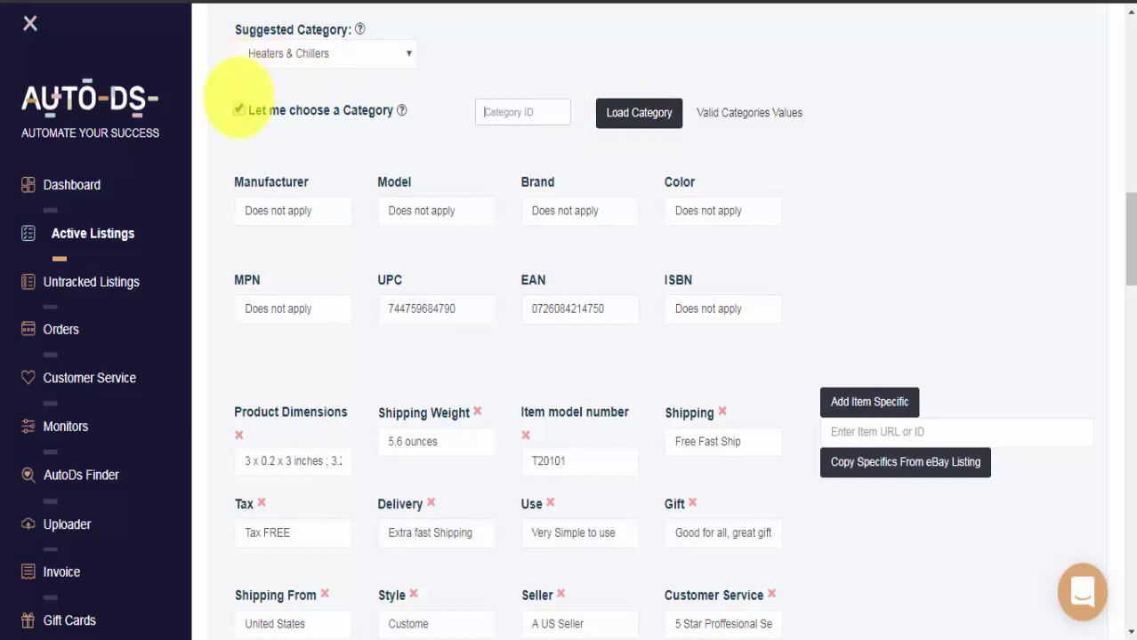
click(239, 108)
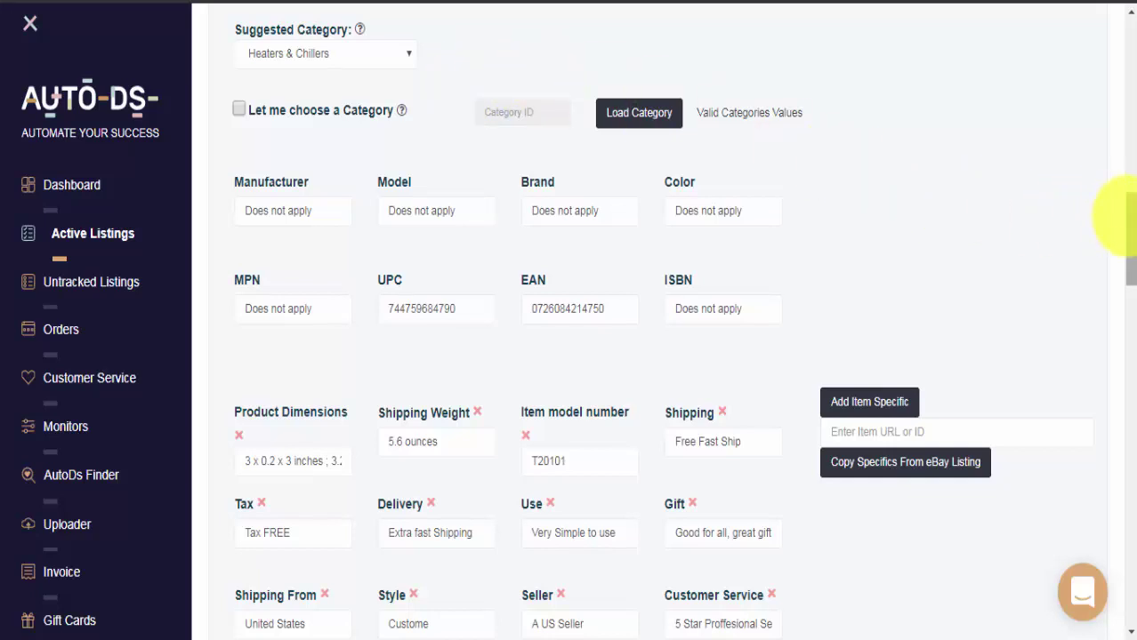
Remove the Having Problems?, Customer Service and Seller item specifics.
scroll(1128, 214, down, 1)
scroll(1128, 214, down, 4)
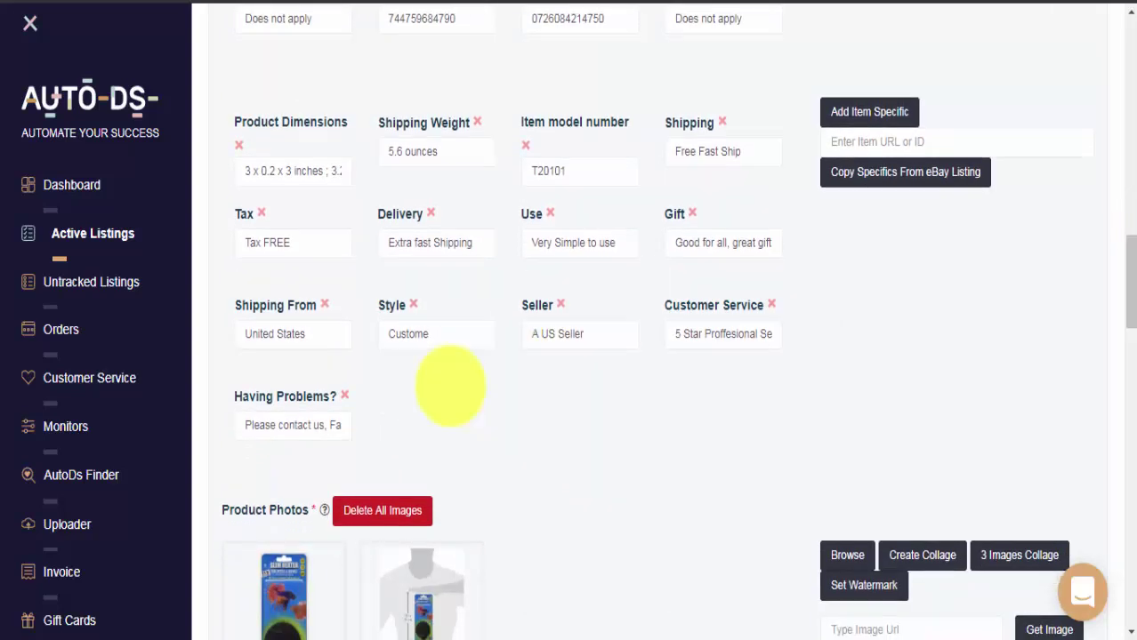
click(344, 395)
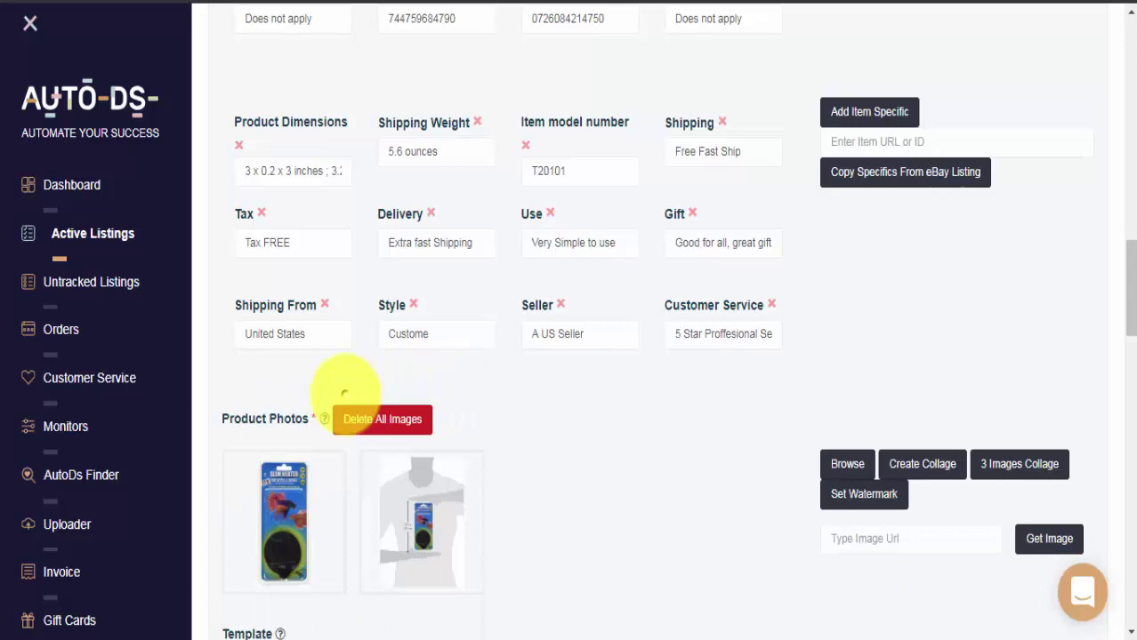
click(771, 304)
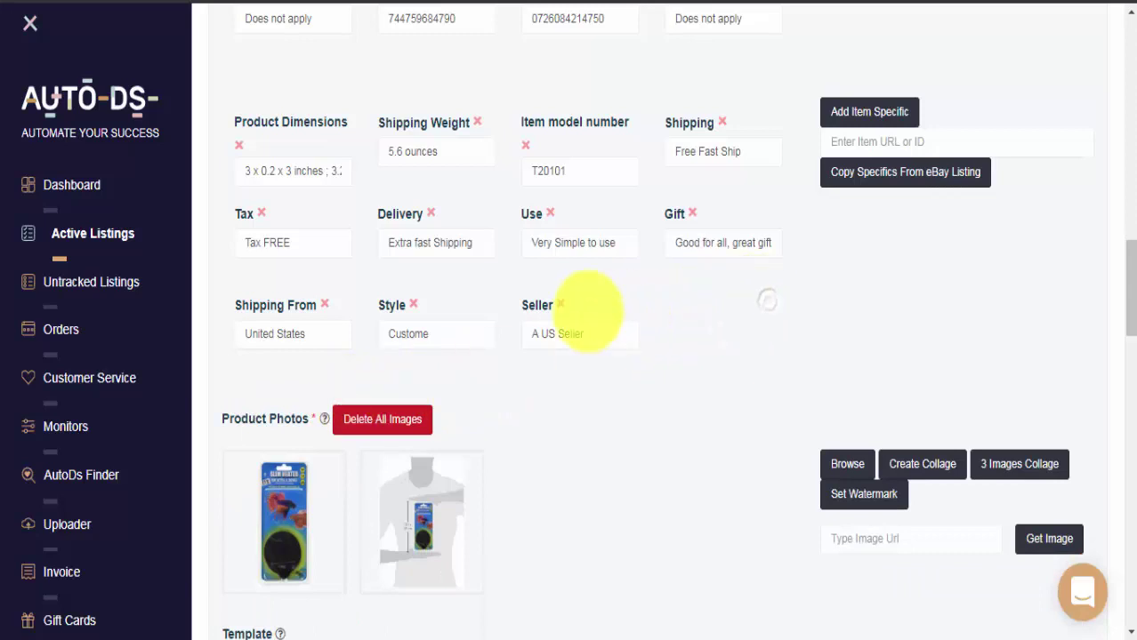
click(549, 304)
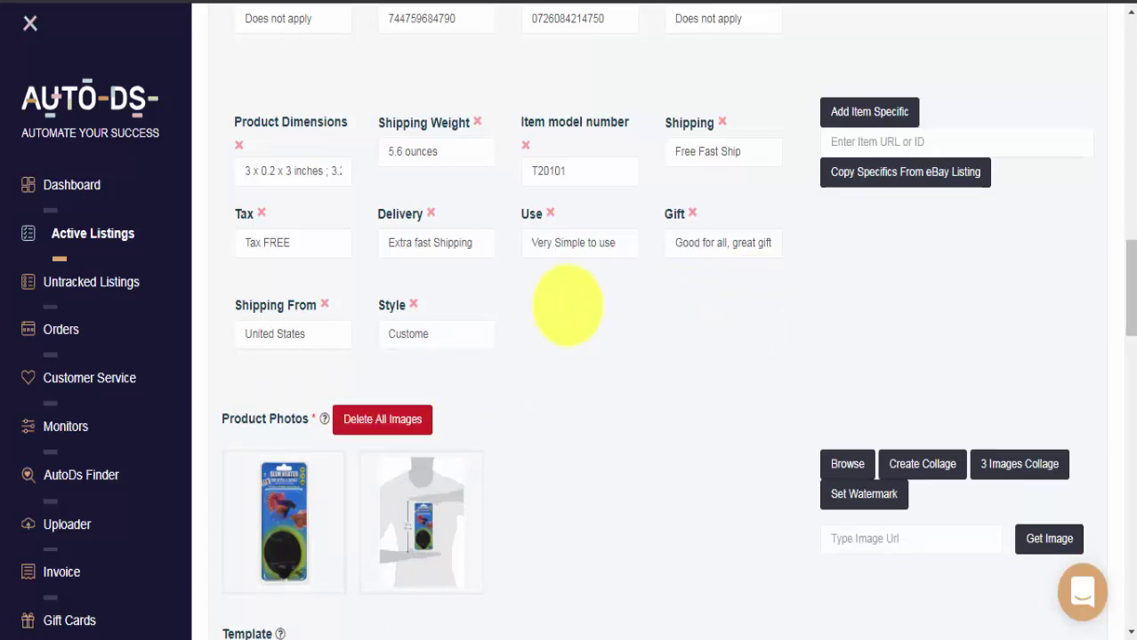
Add a new item specific Gift: Great Gift.
click(854, 111)
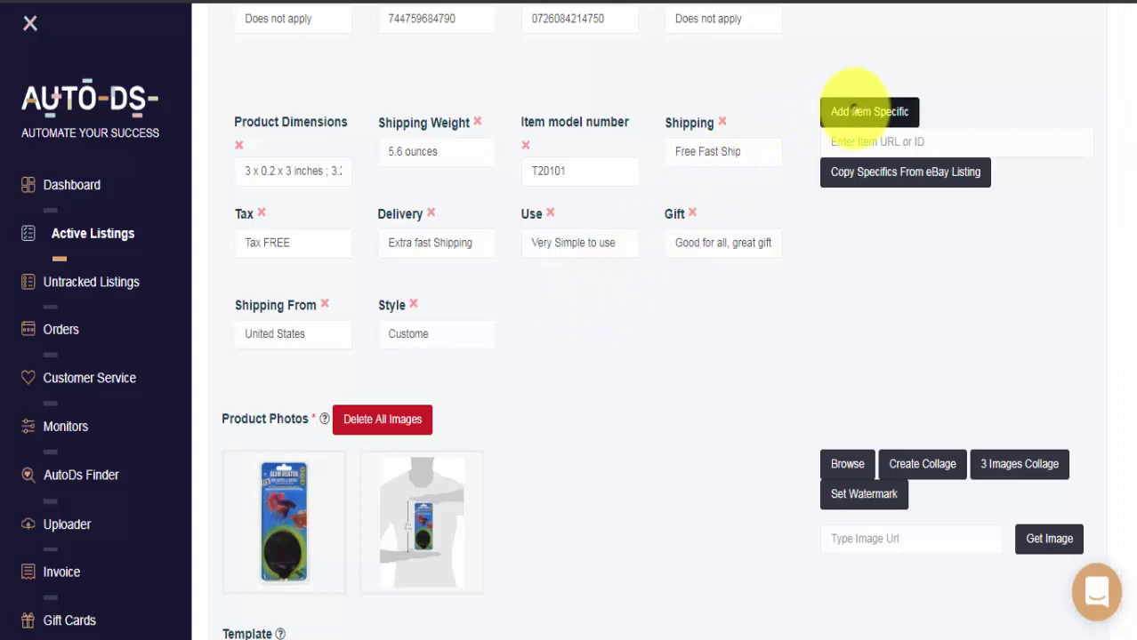
click(401, 142)
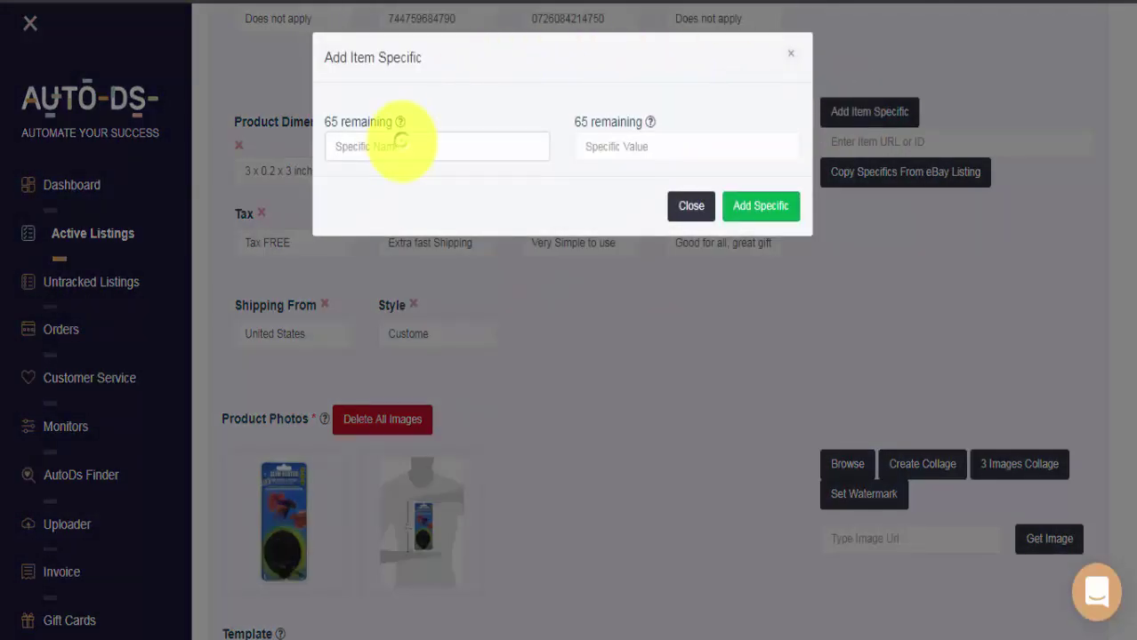
text(Gift)
click(594, 142)
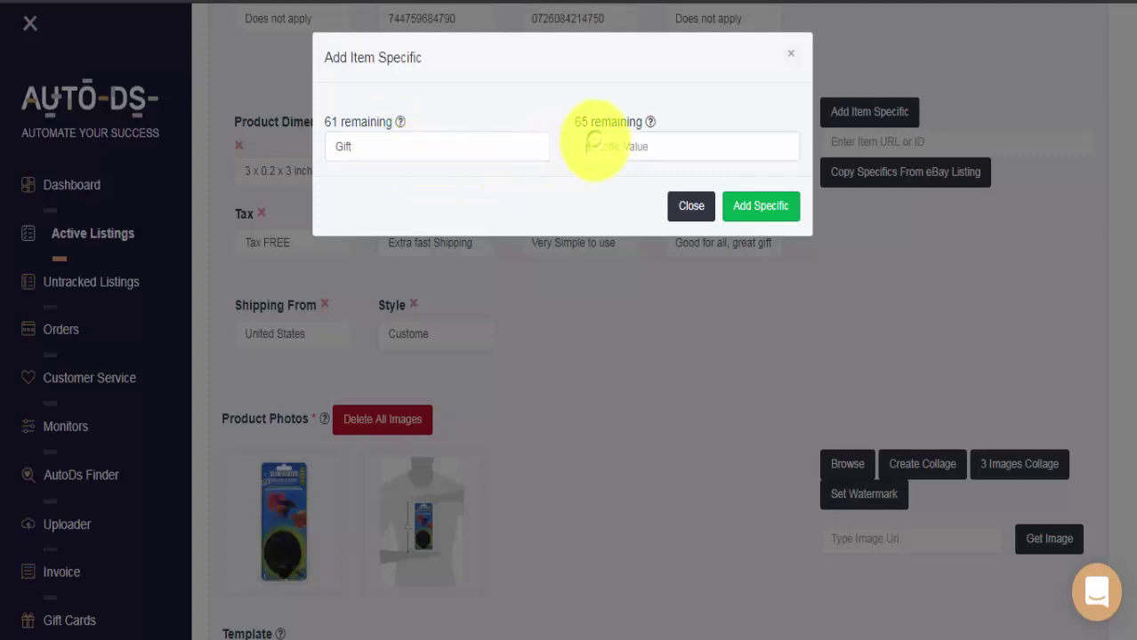
text(Great Gift)
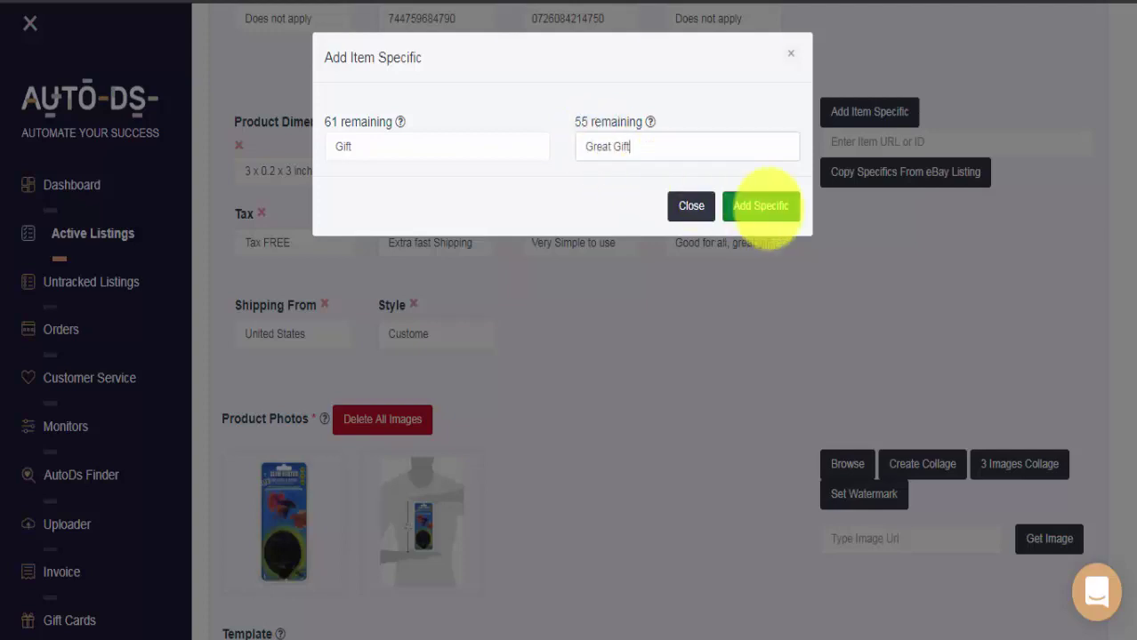
click(761, 206)
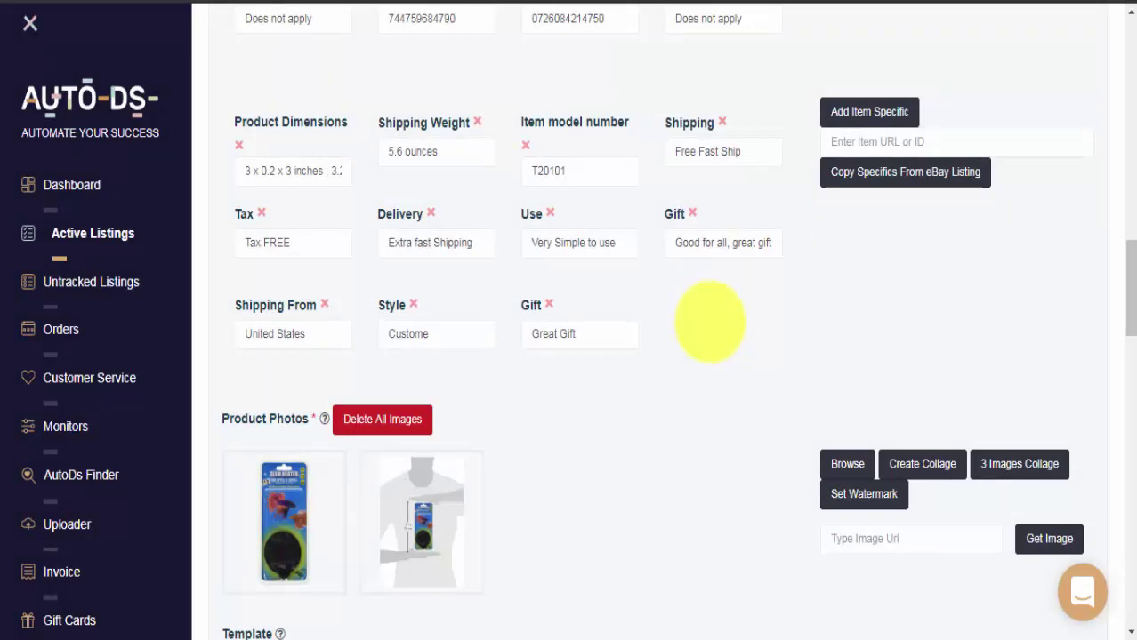
Copy item specifics from a pasted eBay listing item number.
click(854, 141)
key(ctrl+v)
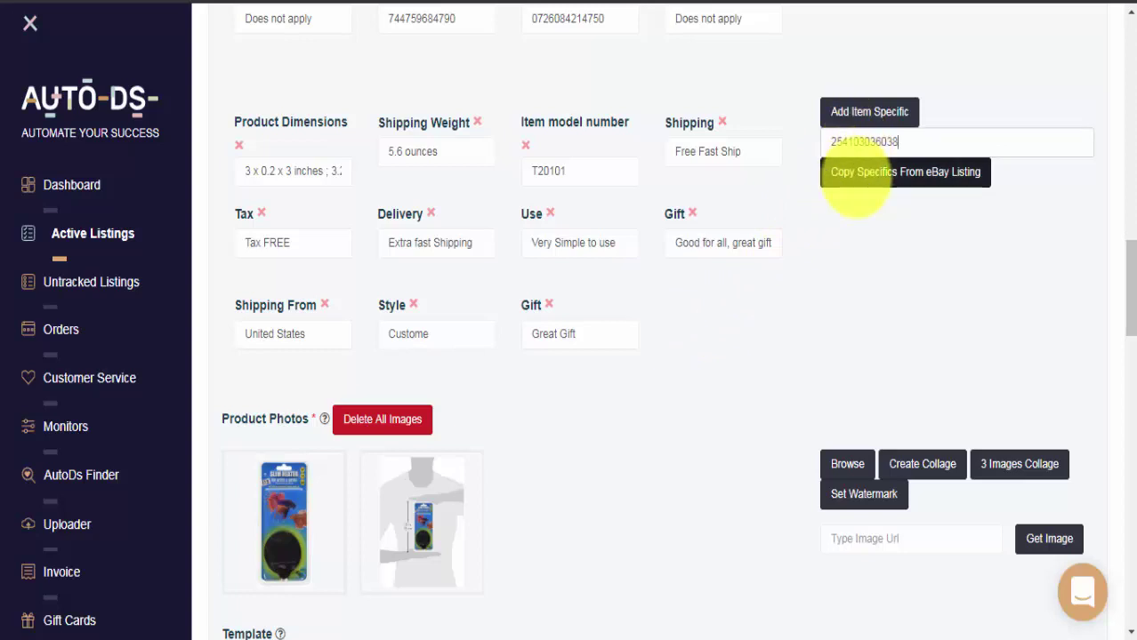
click(890, 172)
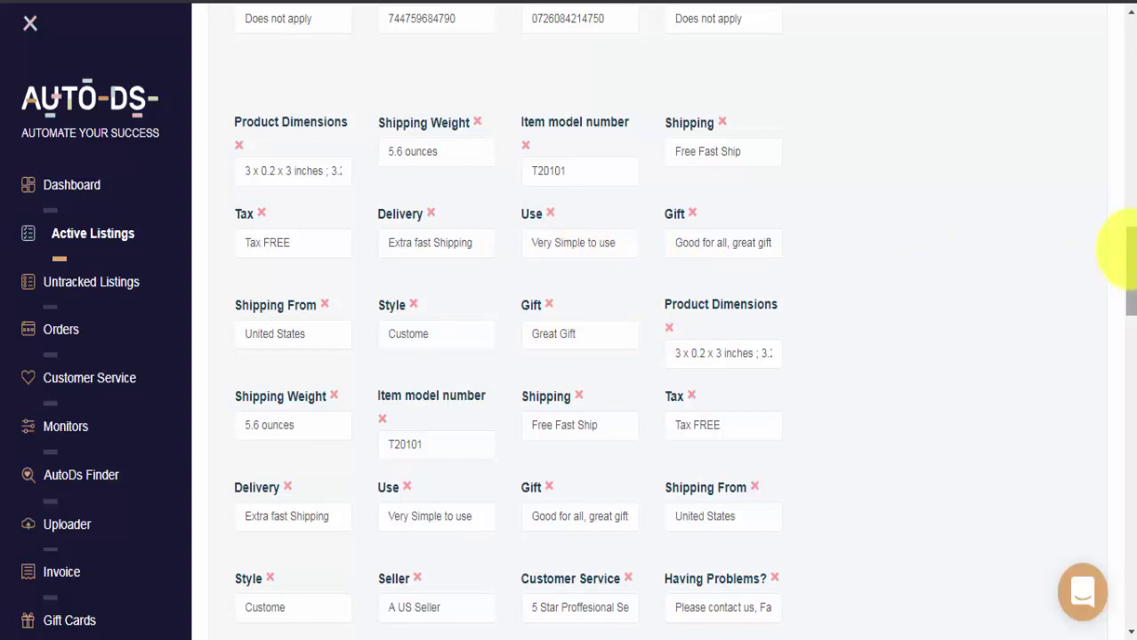
Fill Product Photos with twelve copies of the second image, then delete three extra copies.
drag(1125, 249, 1126, 334)
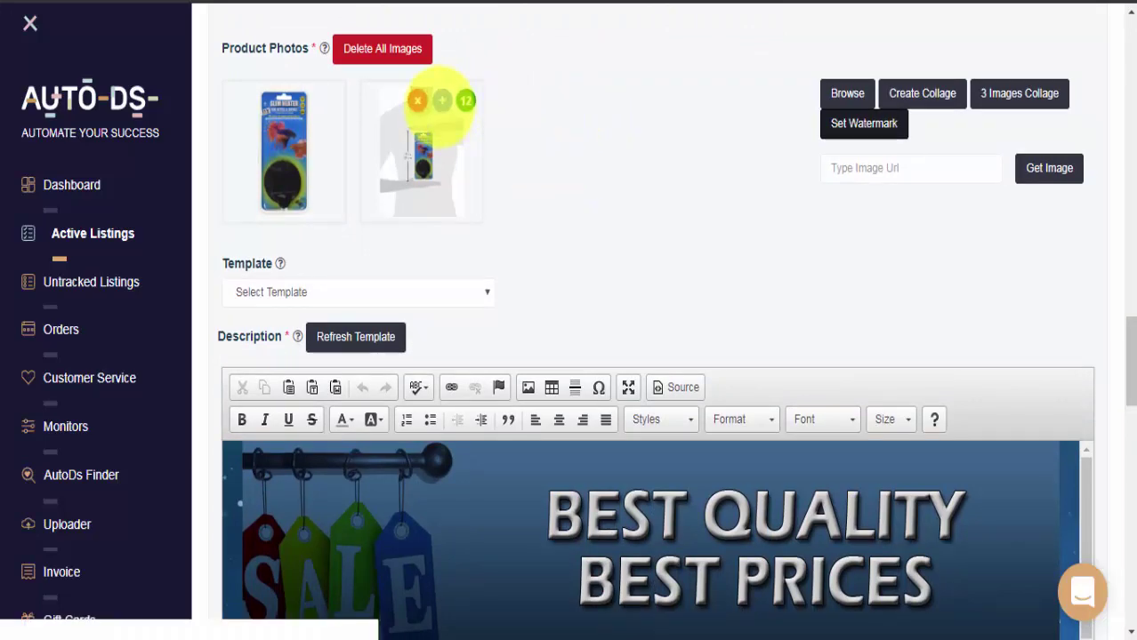
click(441, 104)
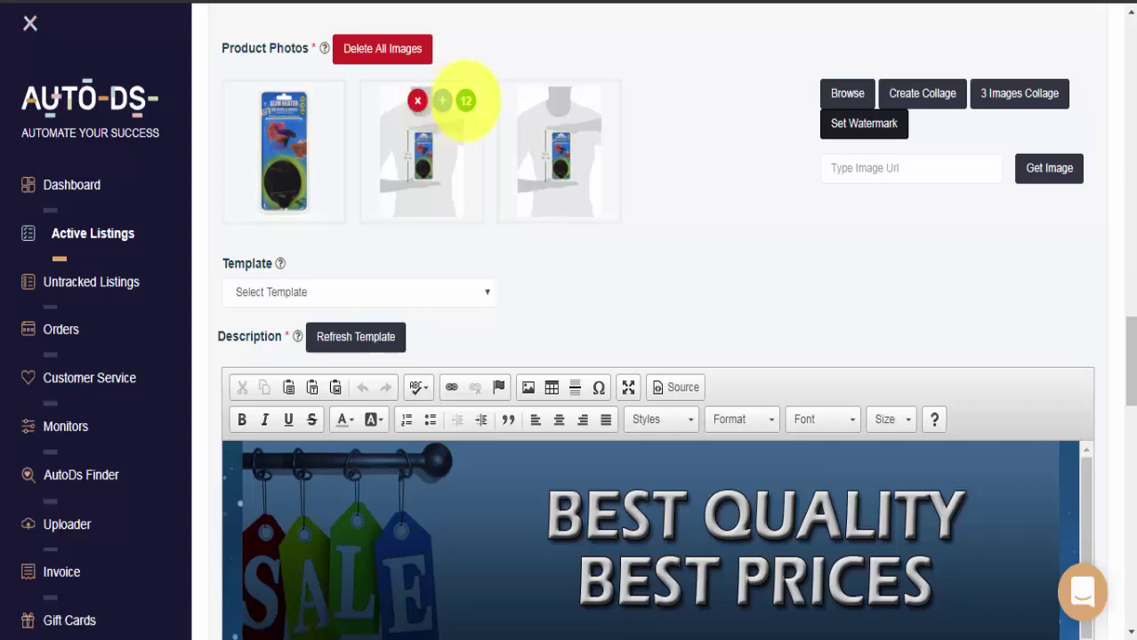
click(465, 100)
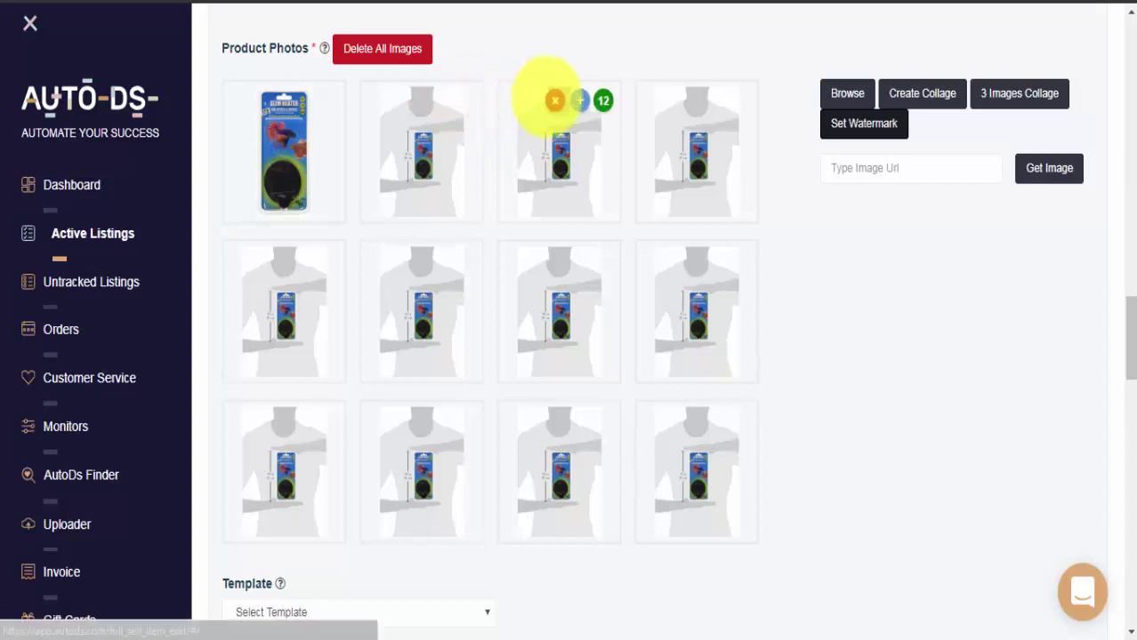
click(554, 101)
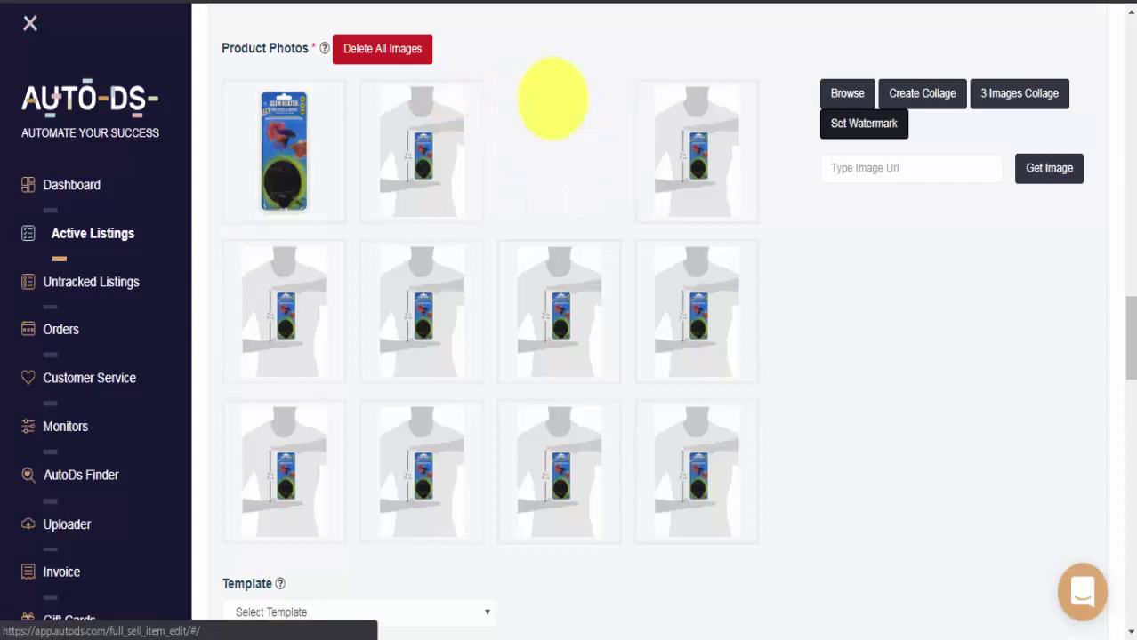
click(554, 101)
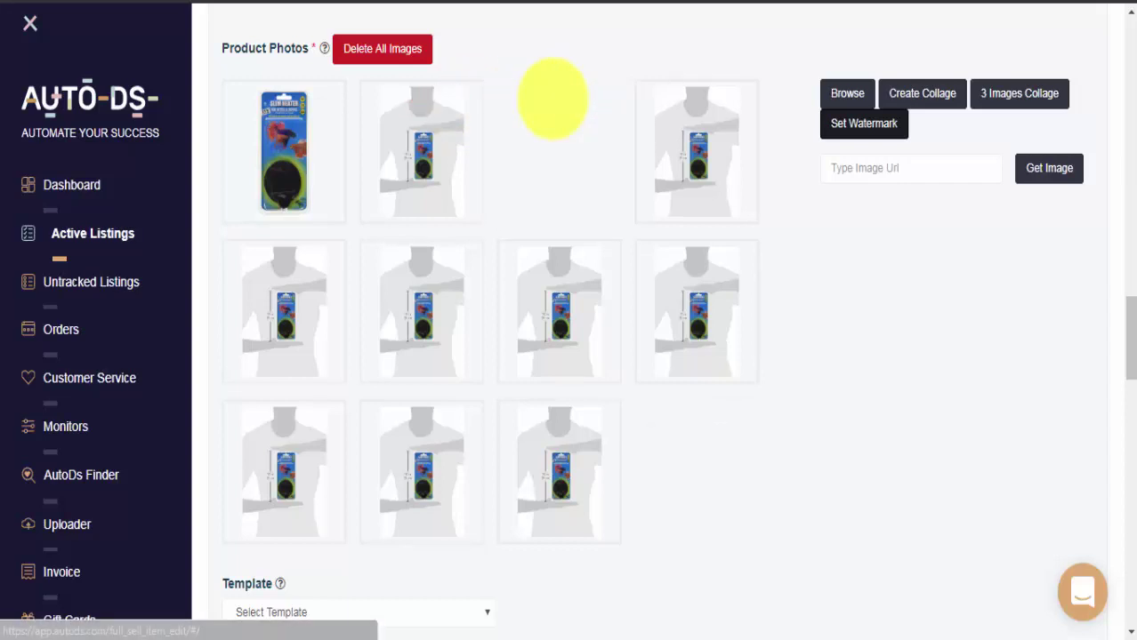
click(555, 100)
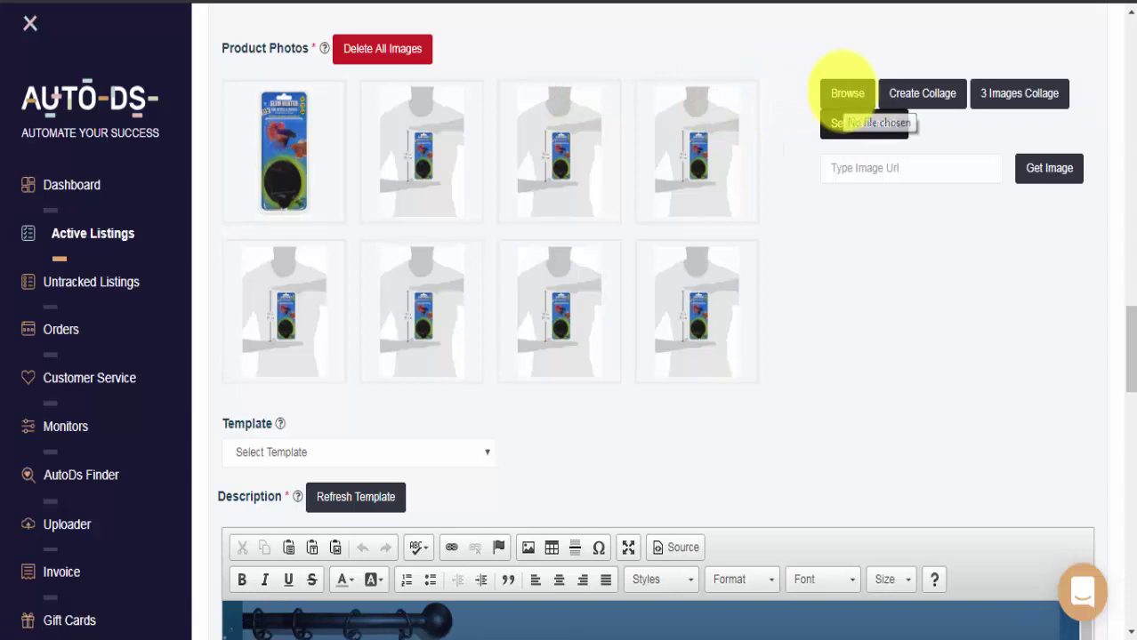
Upload the aqua image file to Product Photos.
click(846, 92)
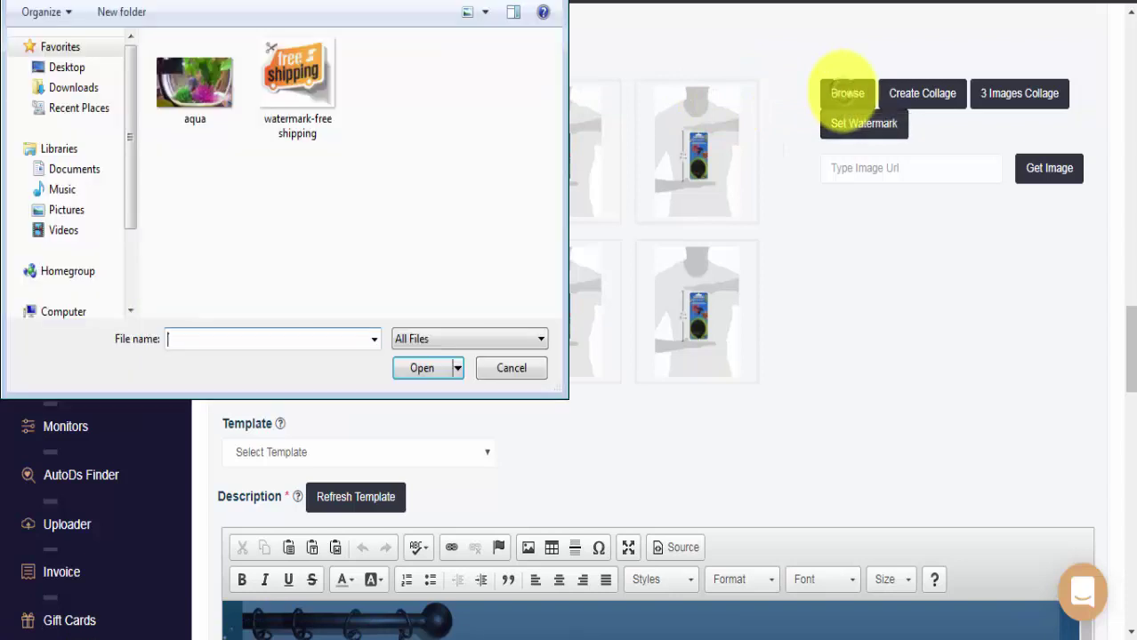
click(201, 85)
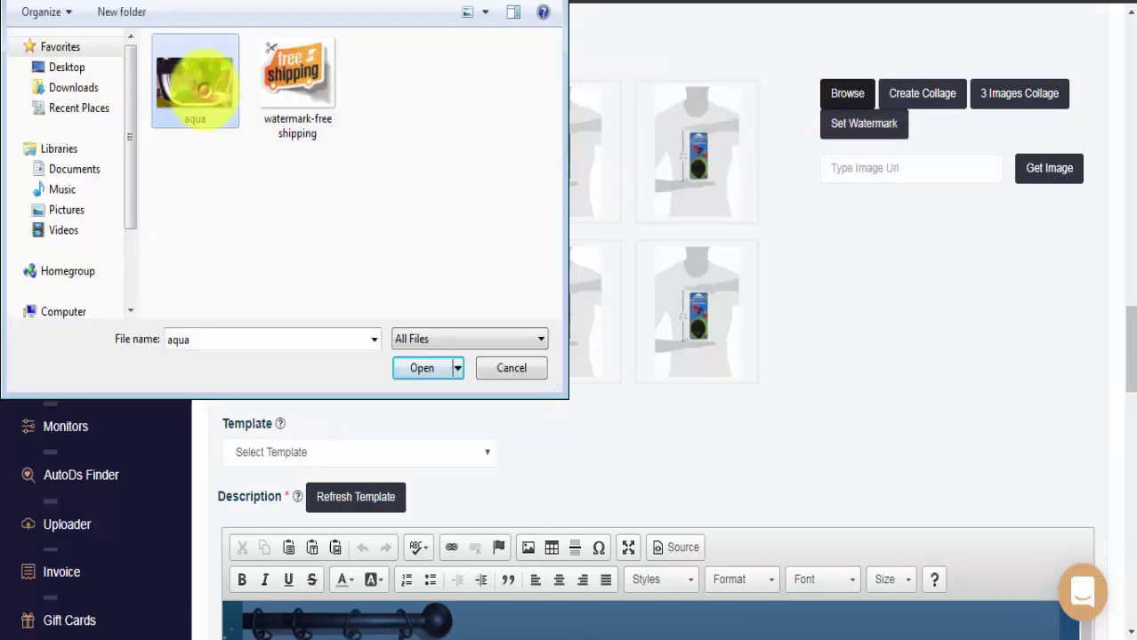
click(423, 372)
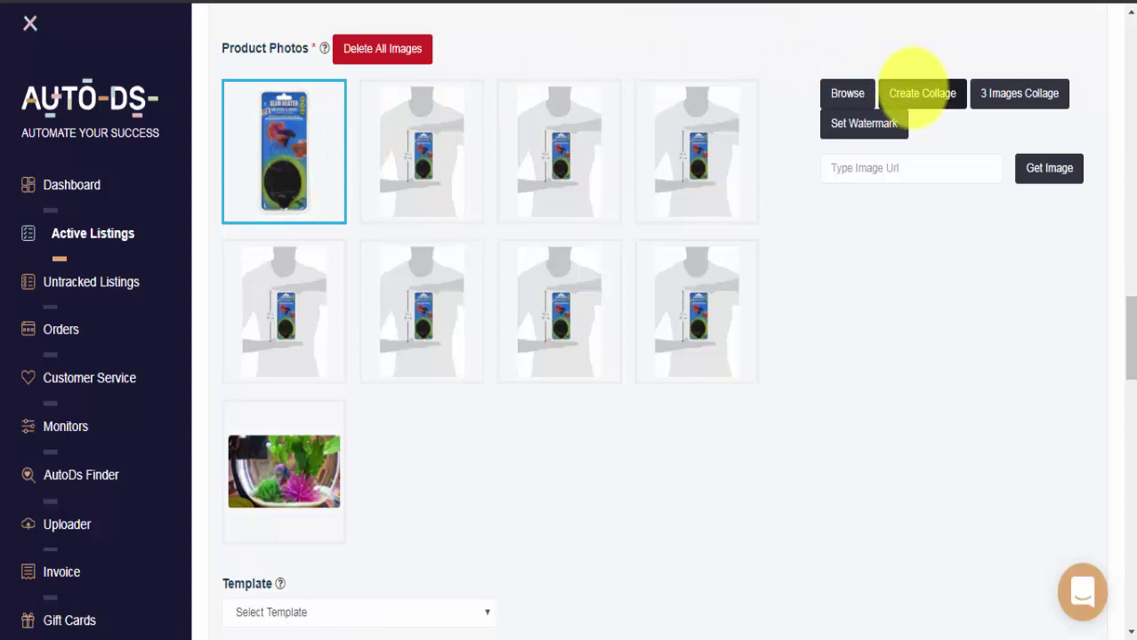
Create a collage and a 3 Images Collage from the product photos.
click(916, 89)
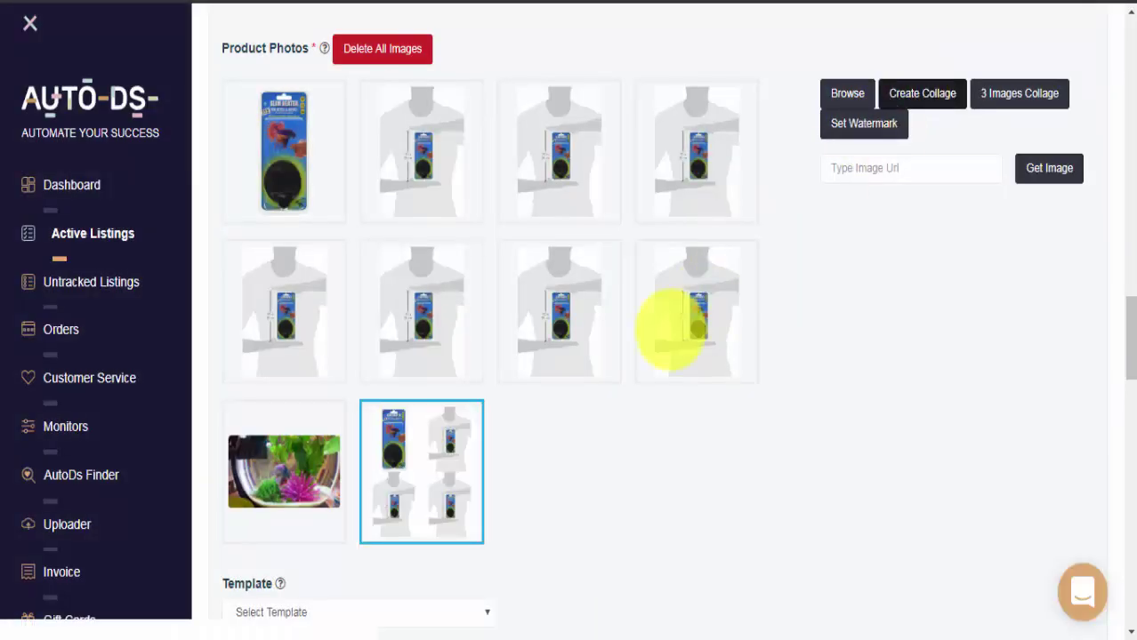
mouse_move(414, 457)
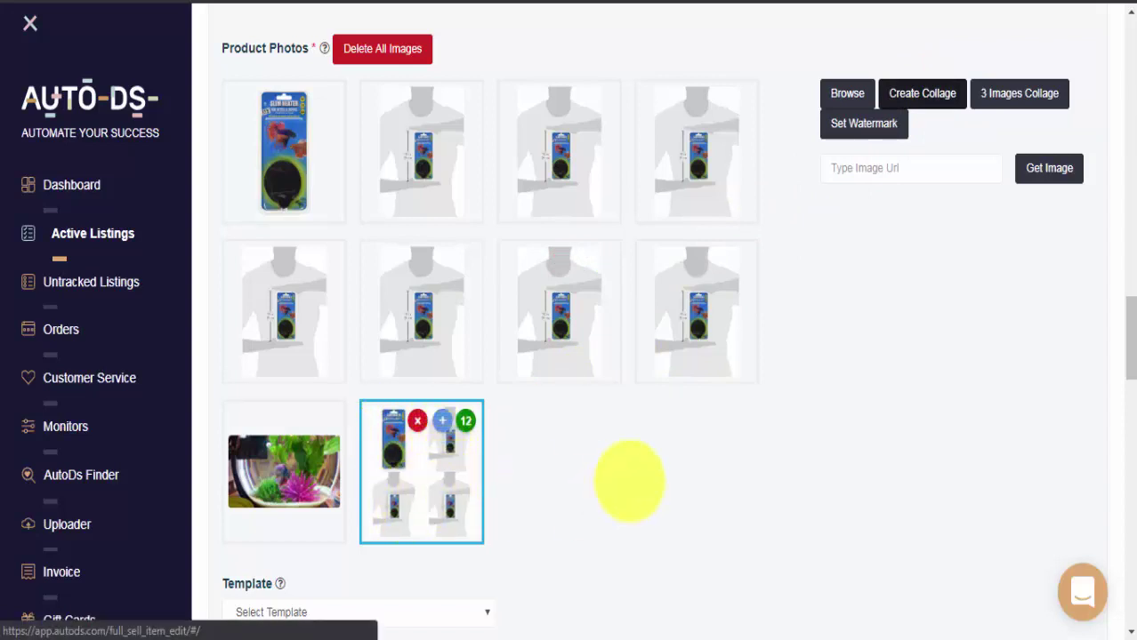
click(423, 160)
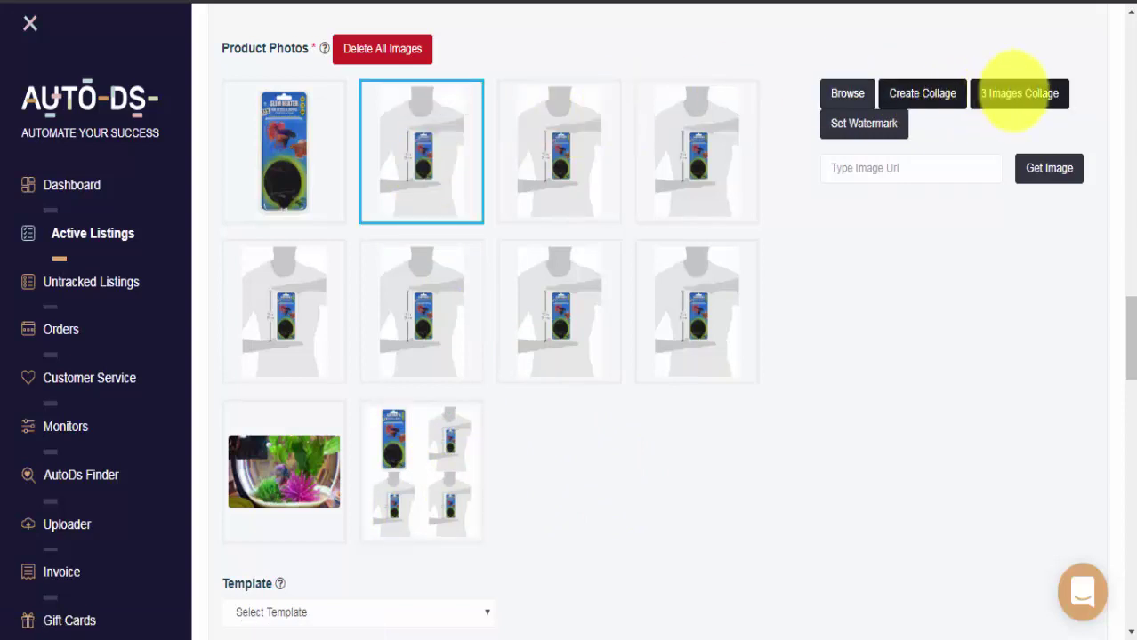
click(1018, 92)
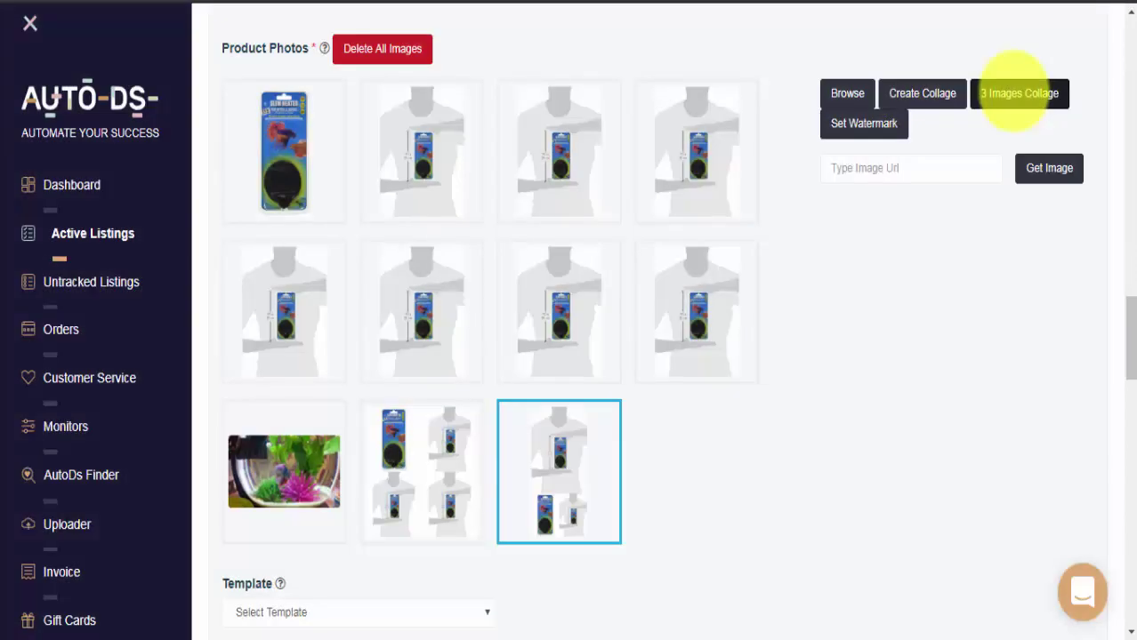
Add a watermarked copy of the aquarium photo.
mouse_move(553, 436)
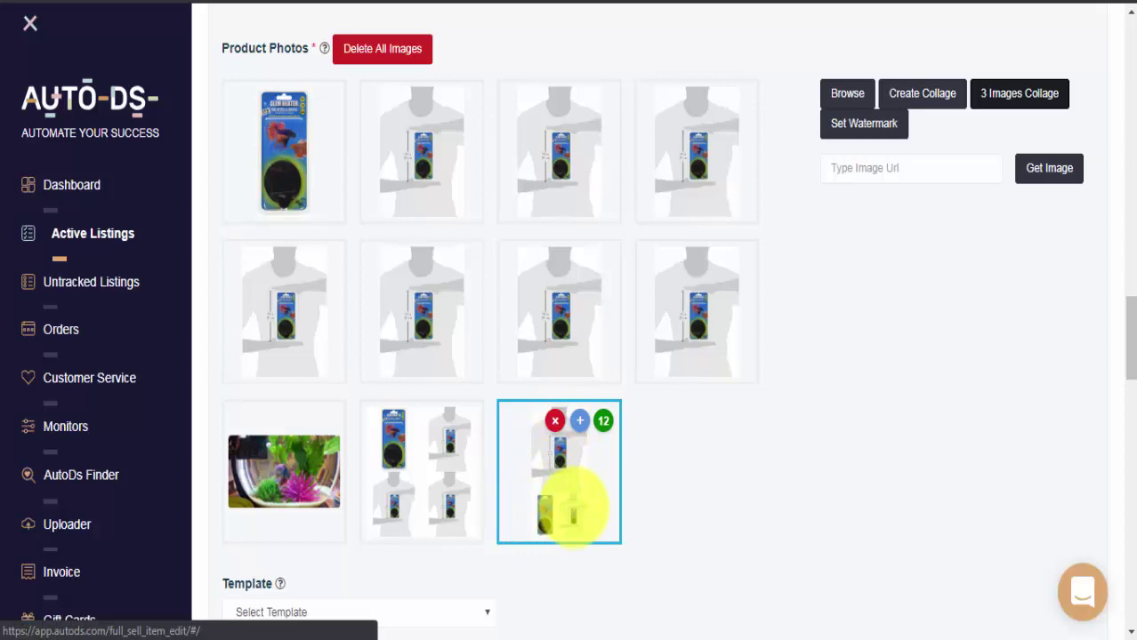
click(267, 416)
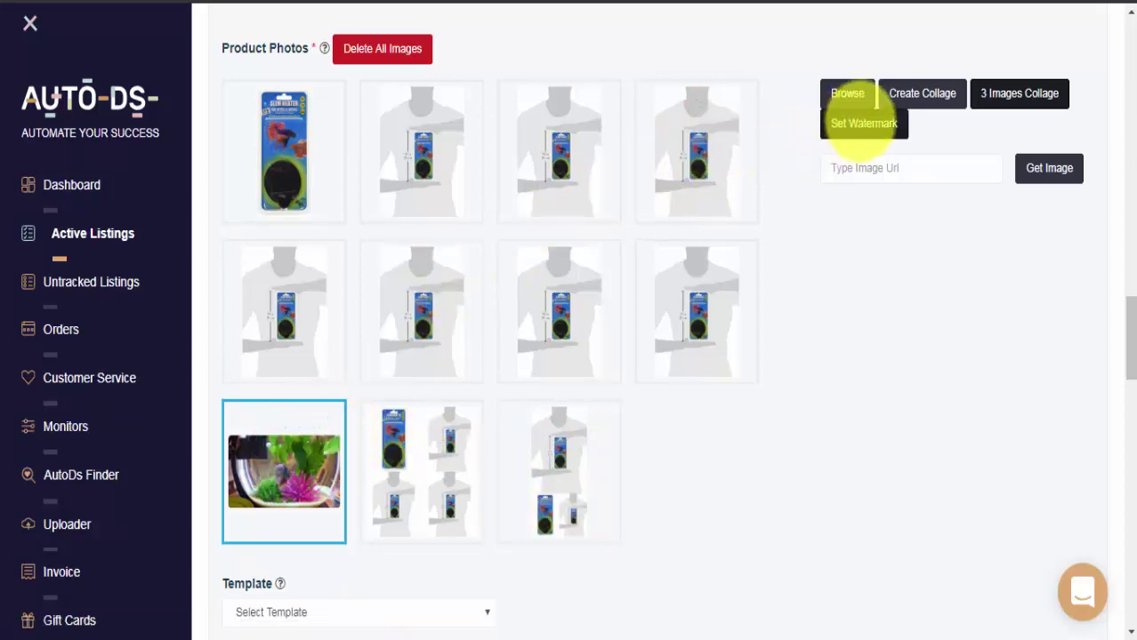
click(861, 123)
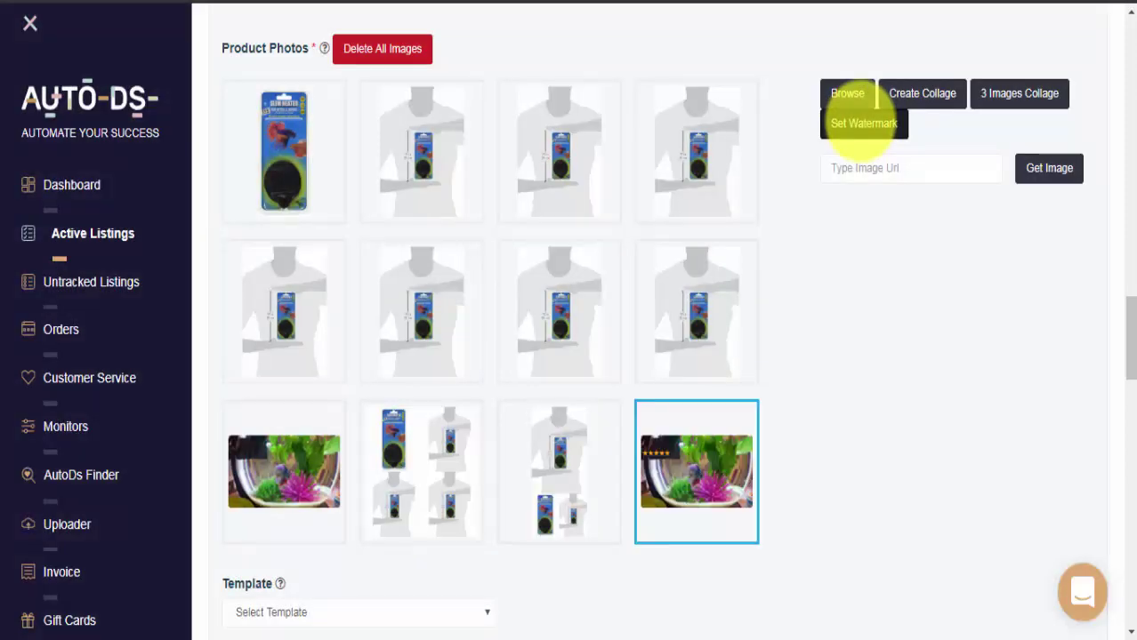
mouse_move(697, 456)
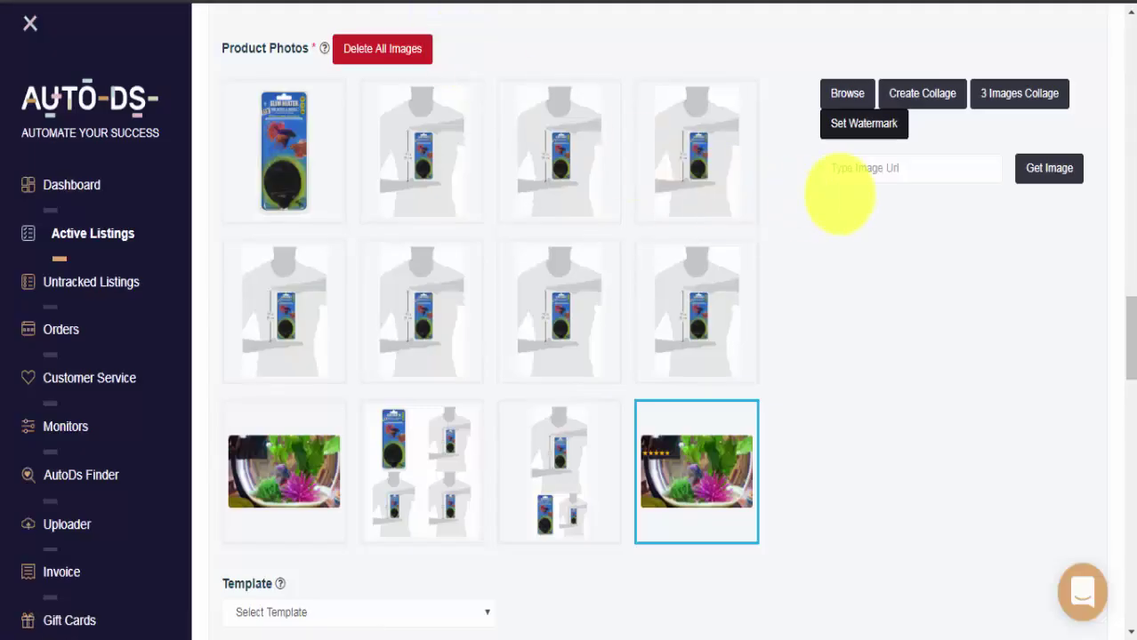
click(876, 170)
key(ctrl+v)
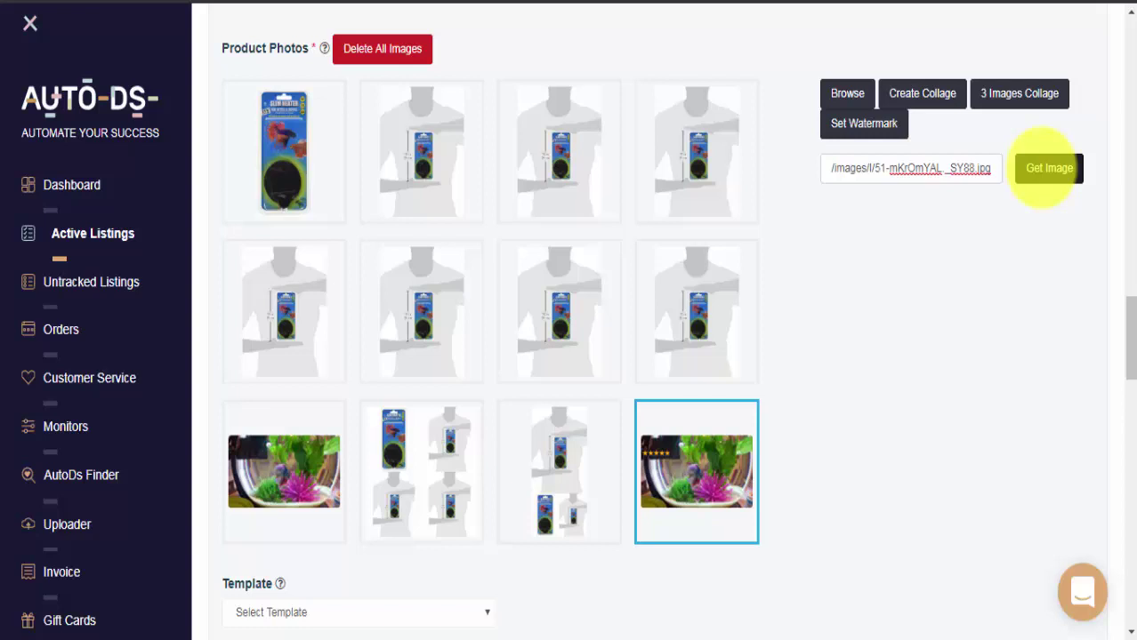
click(1049, 168)
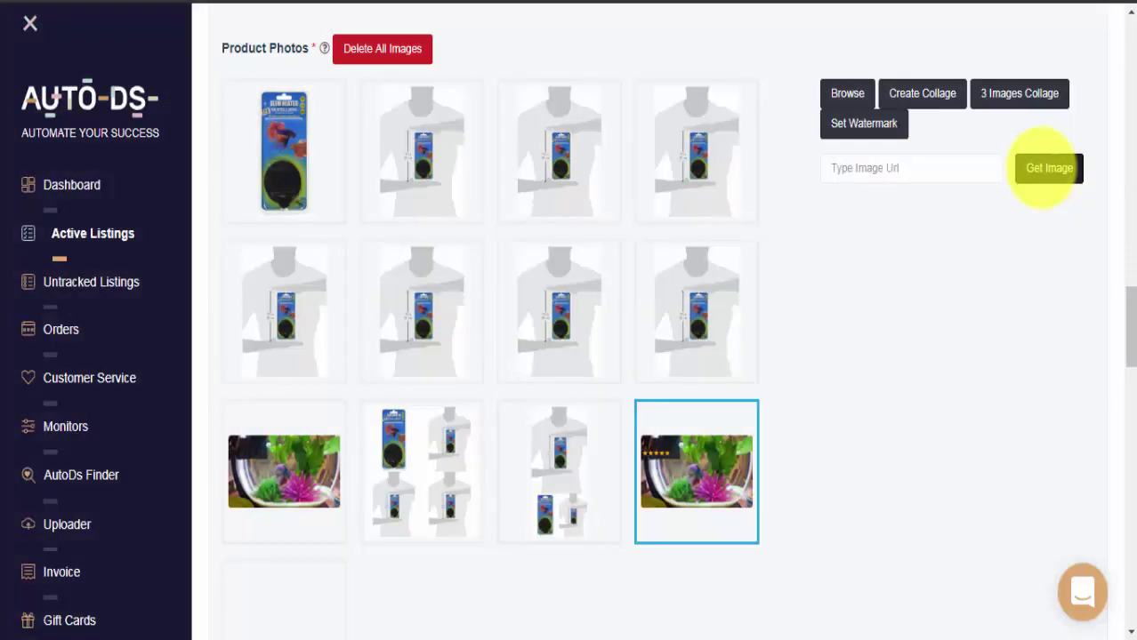
mouse_move(678, 218)
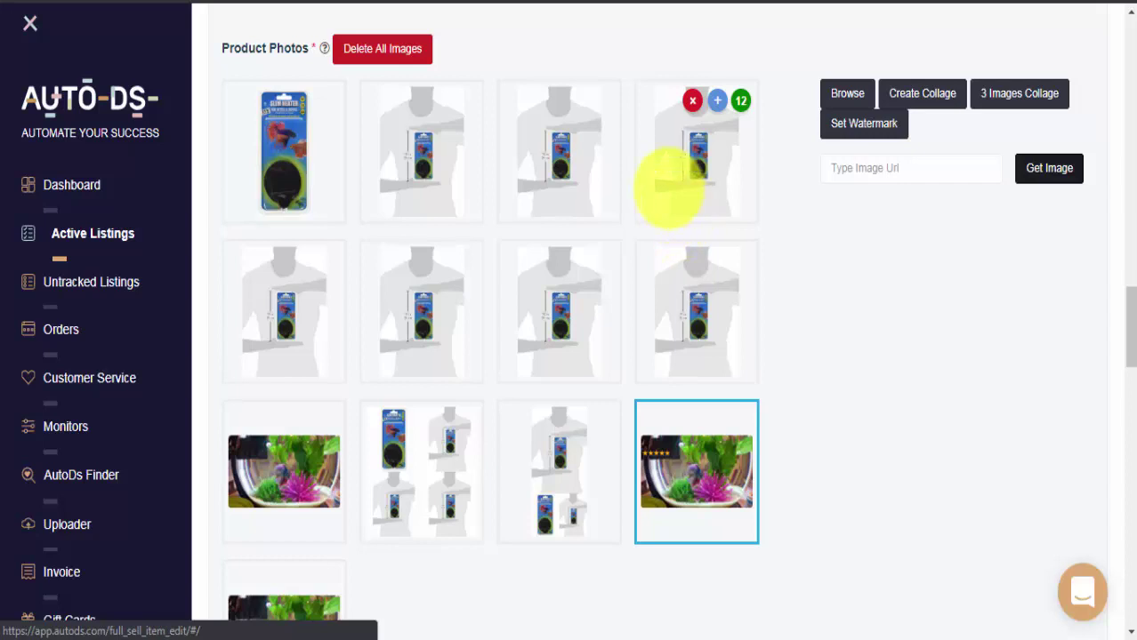
click(271, 173)
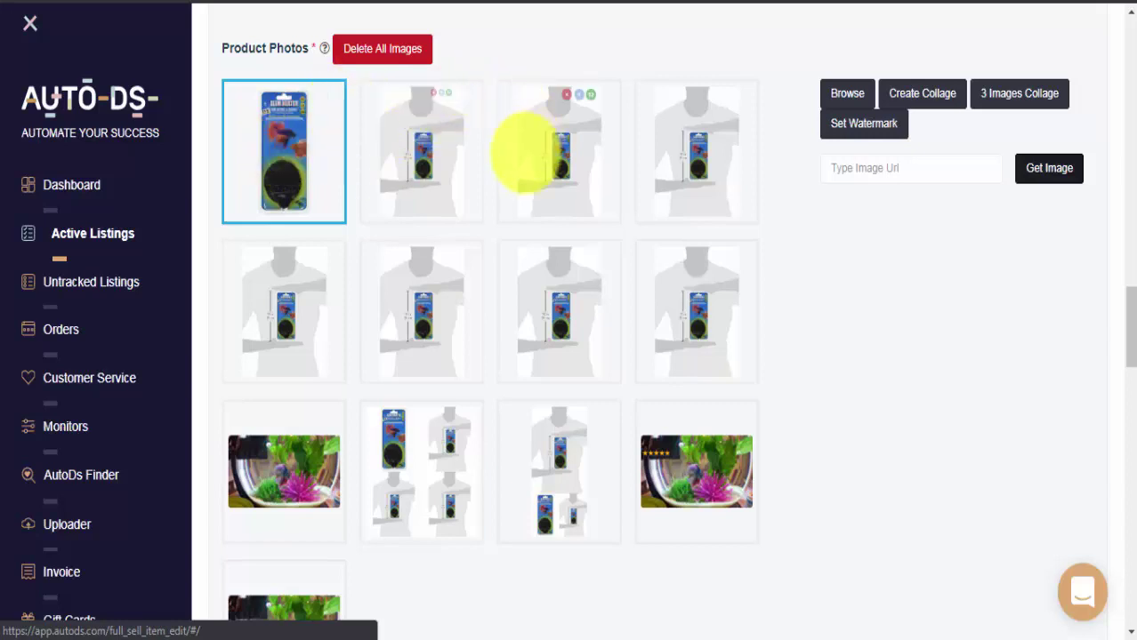
mouse_move(707, 196)
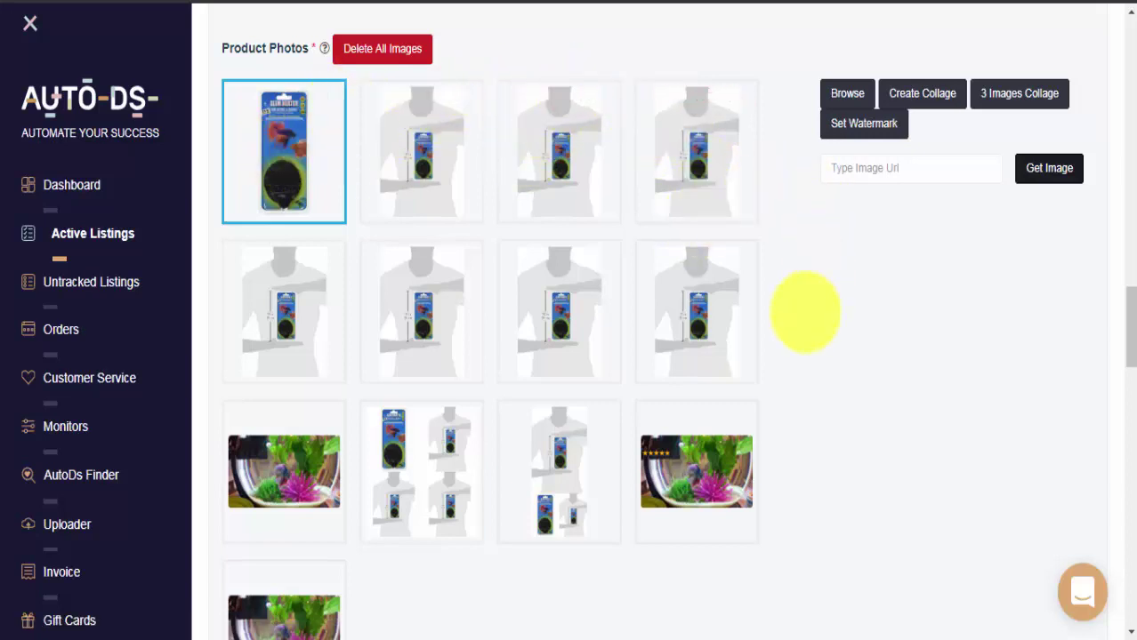
mouse_move(676, 465)
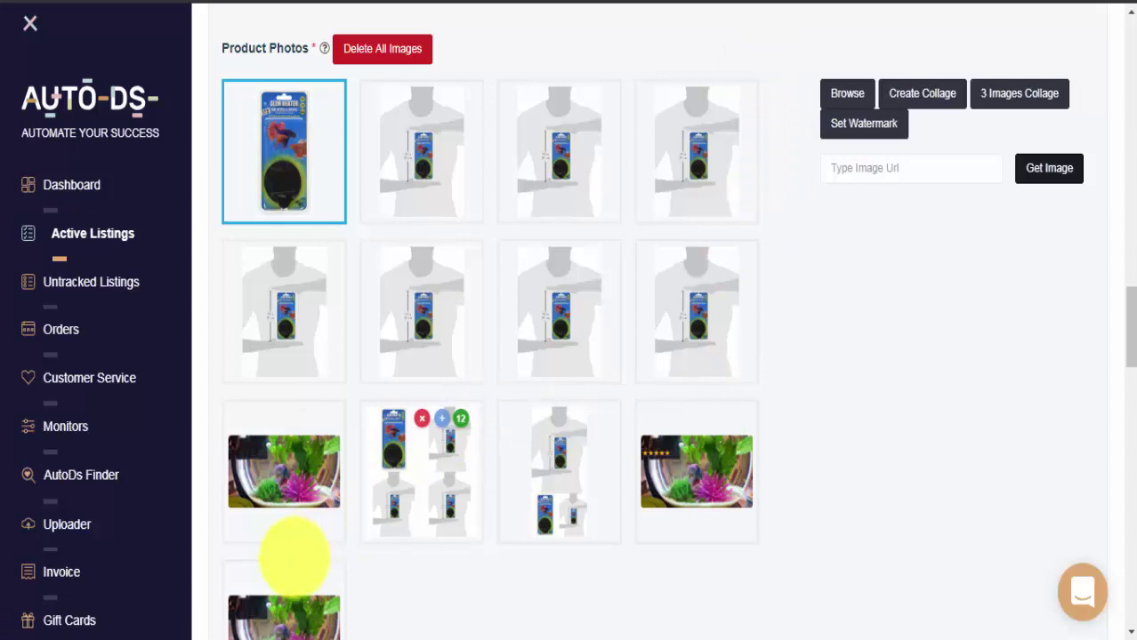
click(278, 581)
mouse_move(748, 267)
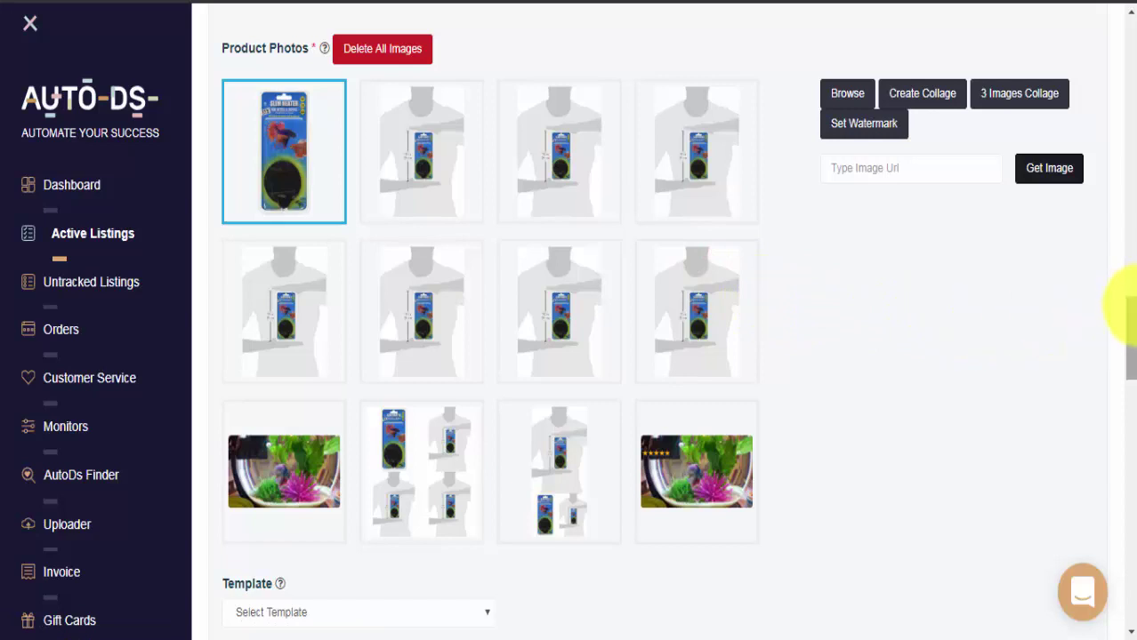
Apply the Simply Blue template to the description and refresh it.
drag(1129, 305, 1130, 381)
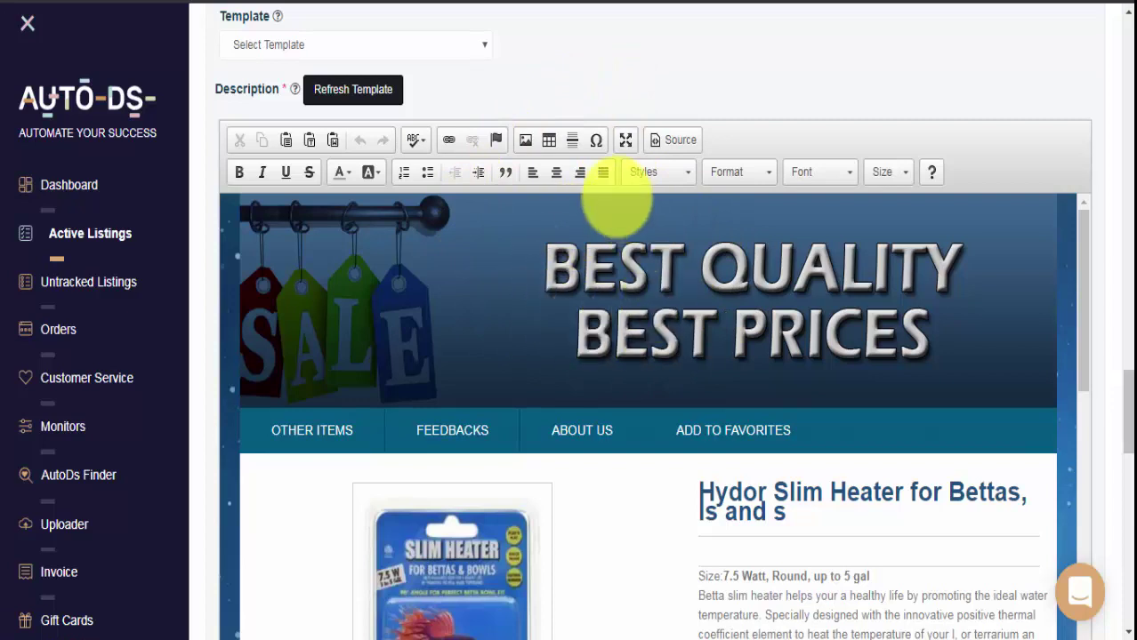
click(425, 45)
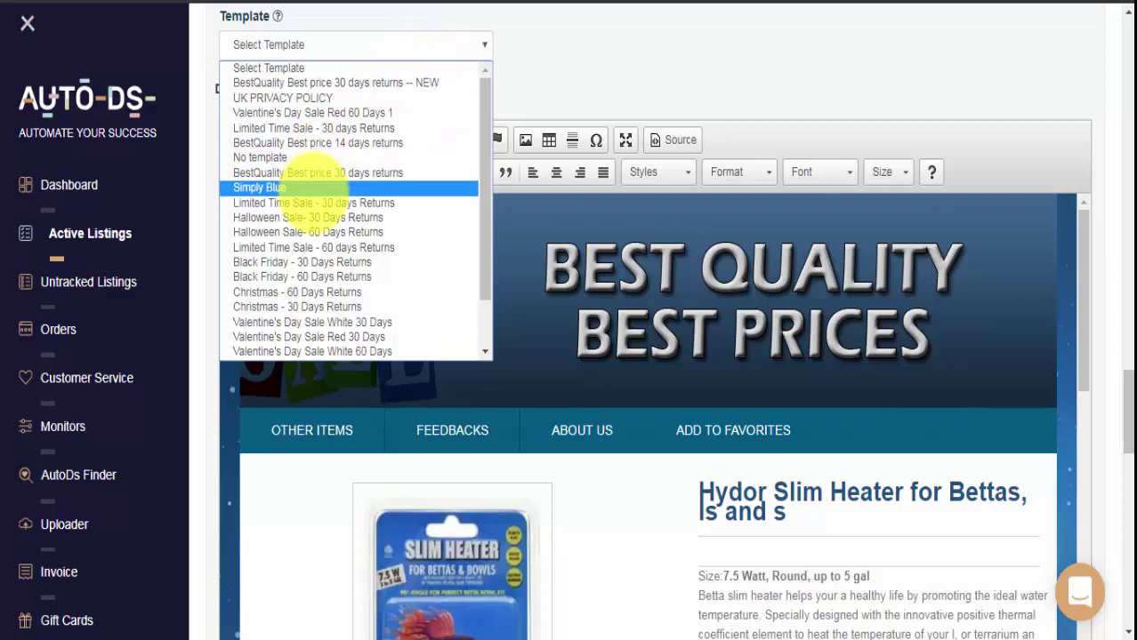
click(321, 185)
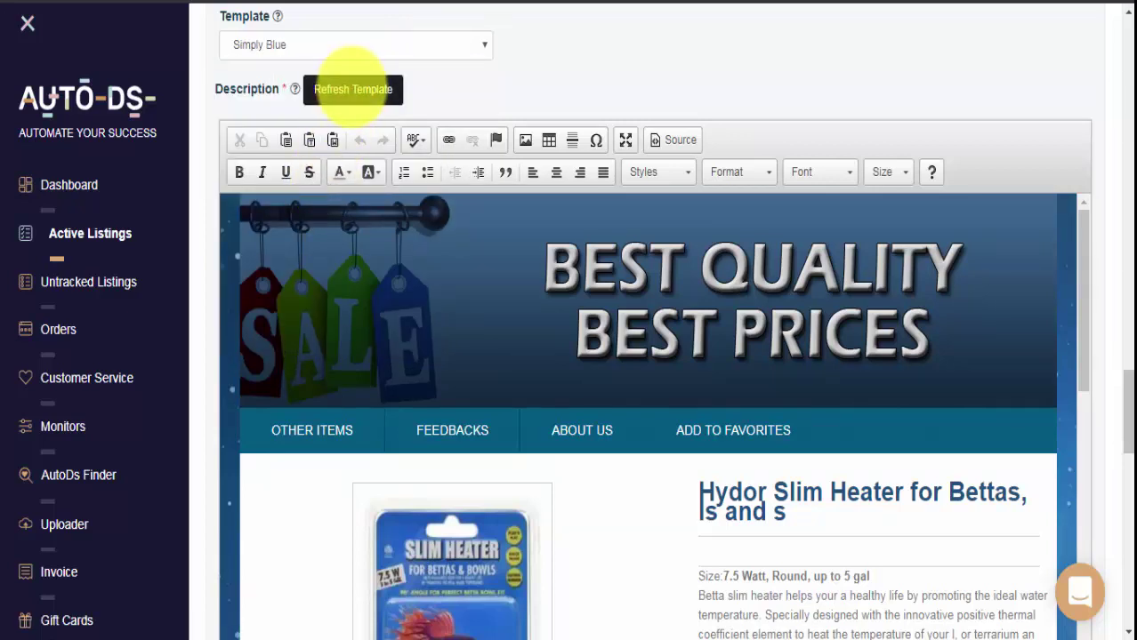
click(353, 89)
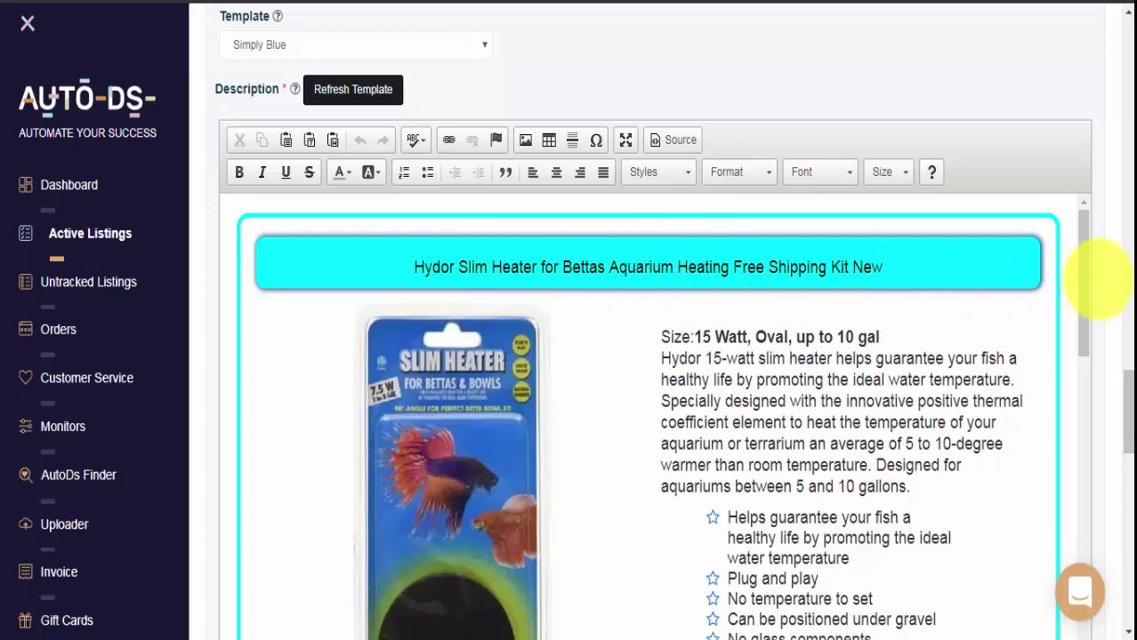
Delete the description text from 'coefficient' through 'gallons.'.
drag(1085, 275, 1079, 318)
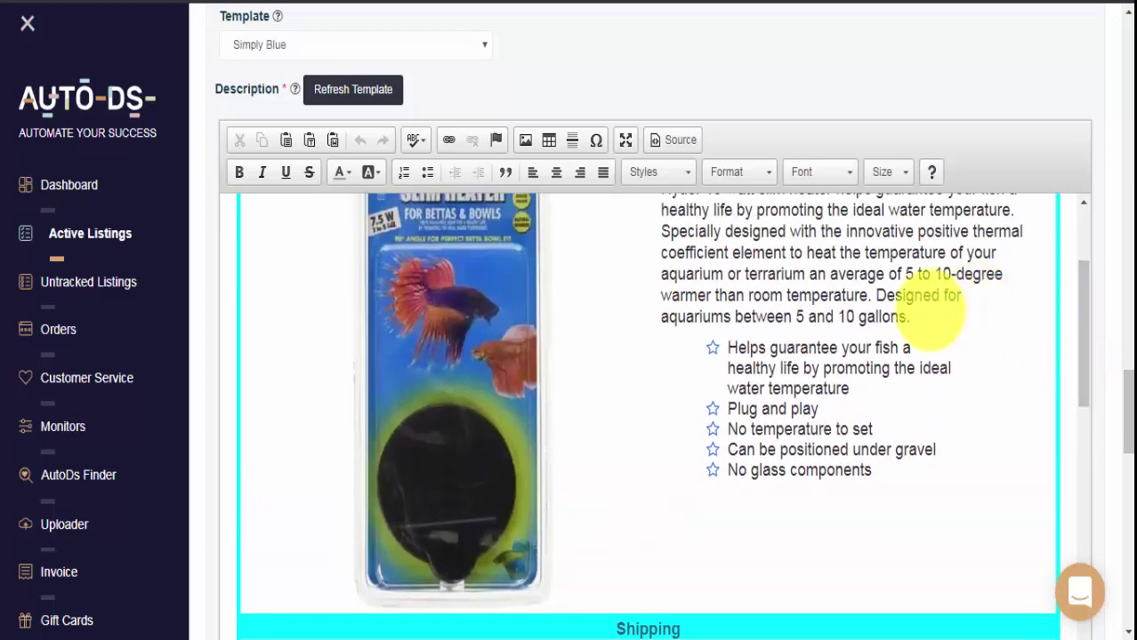
drag(912, 318, 662, 253)
key(BackSpace)
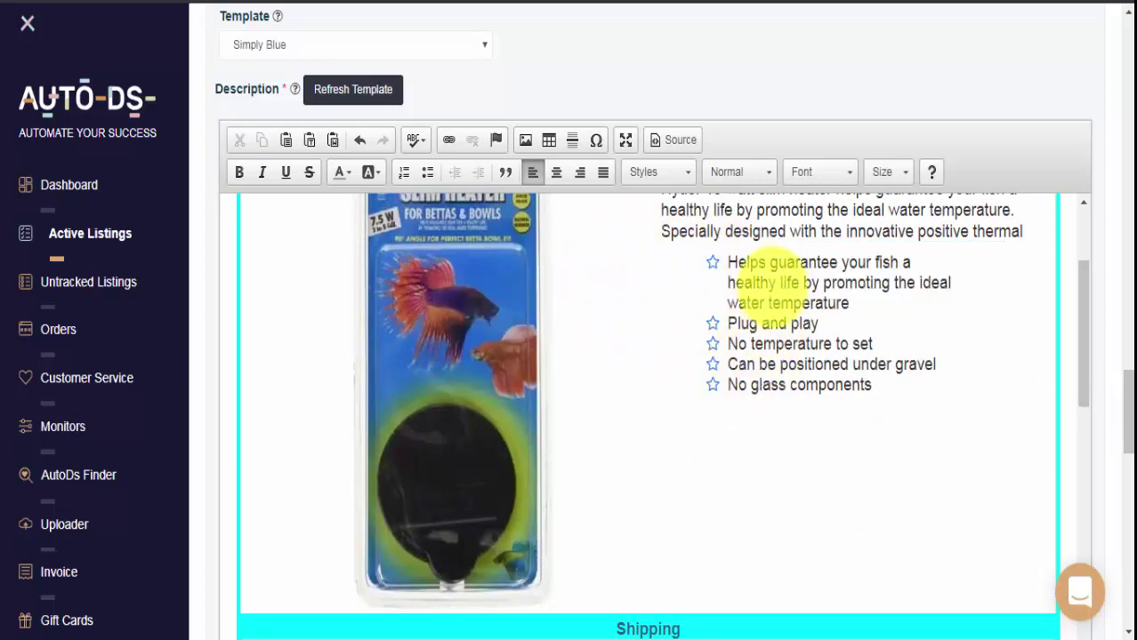
scroll(1096, 274, down, 5)
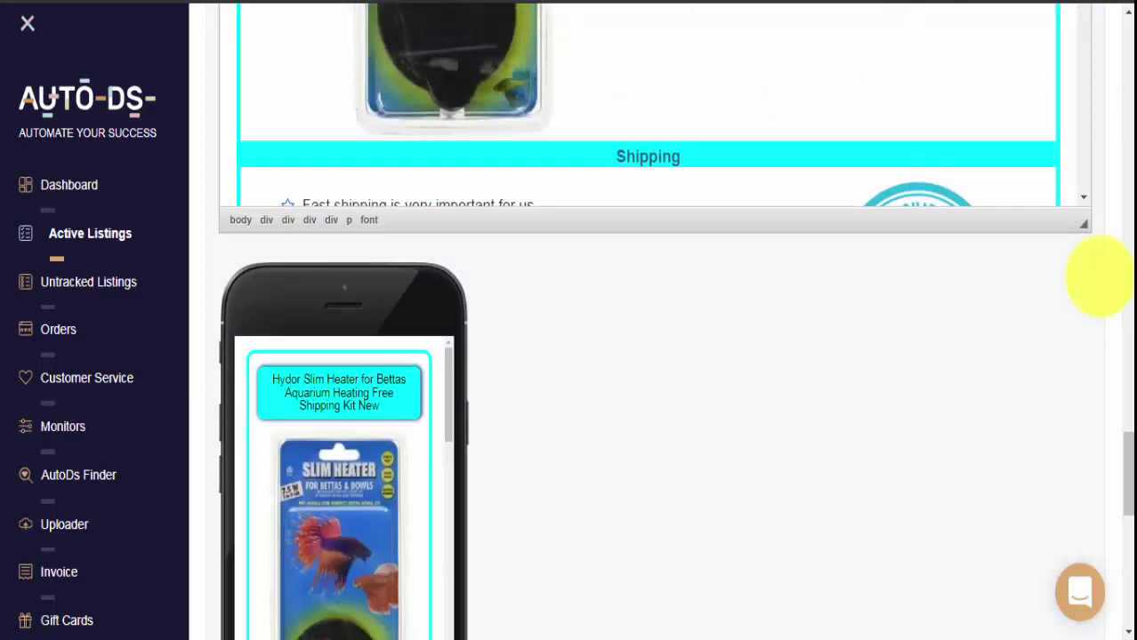
scroll(1097, 276, down, 2)
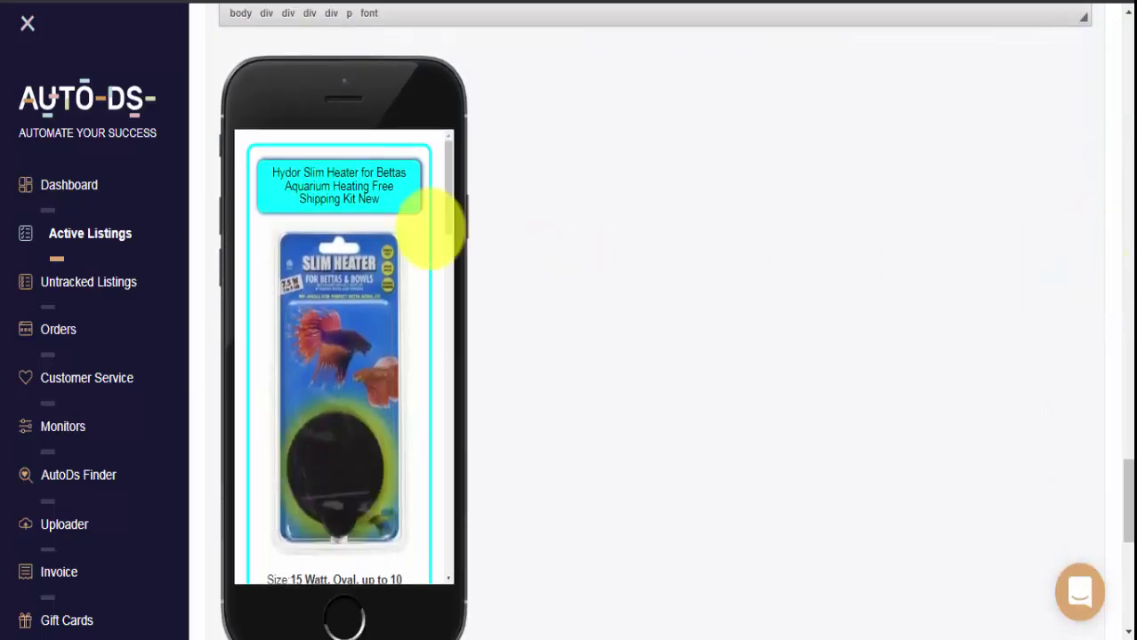
scroll(304, 242, down, 9)
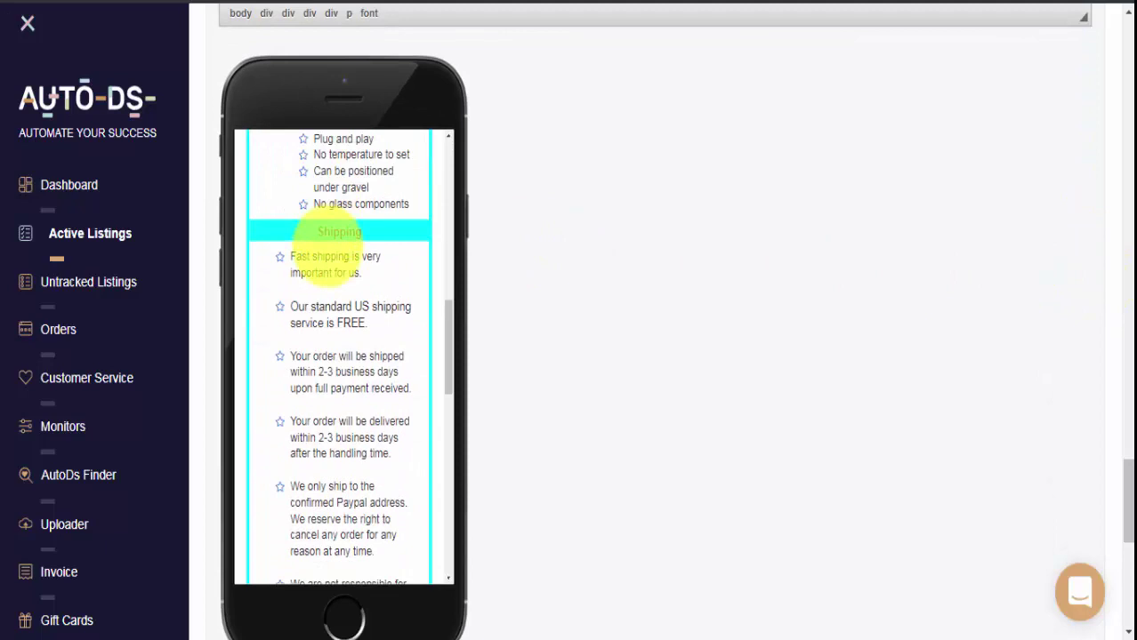
scroll(329, 253, down, 10)
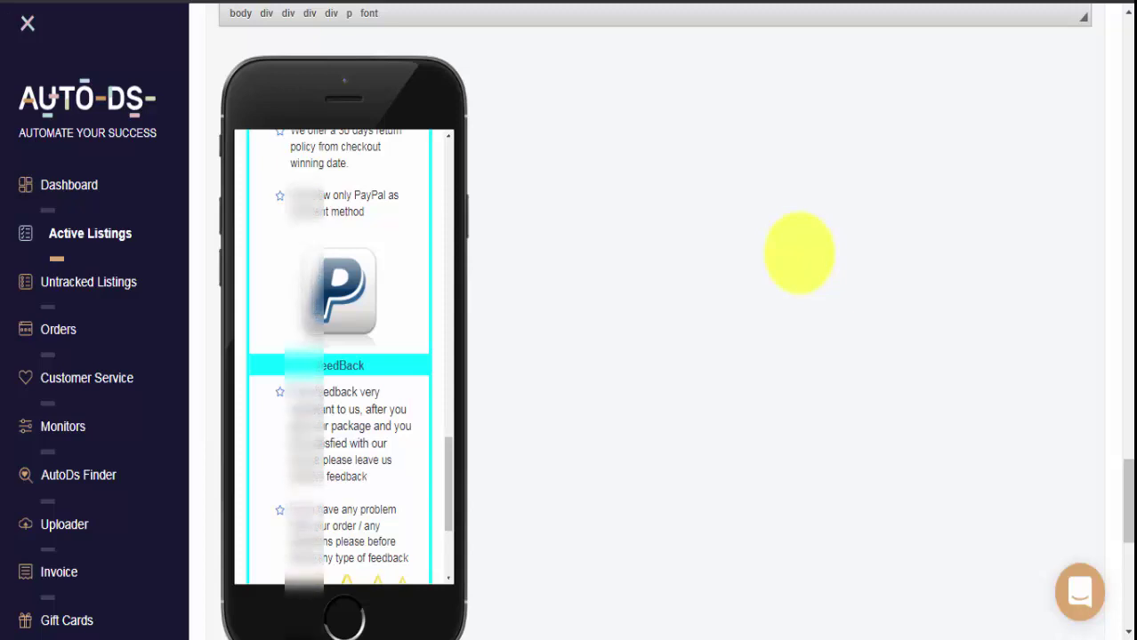
scroll(798, 253, down, 6)
scroll(799, 253, down, 1)
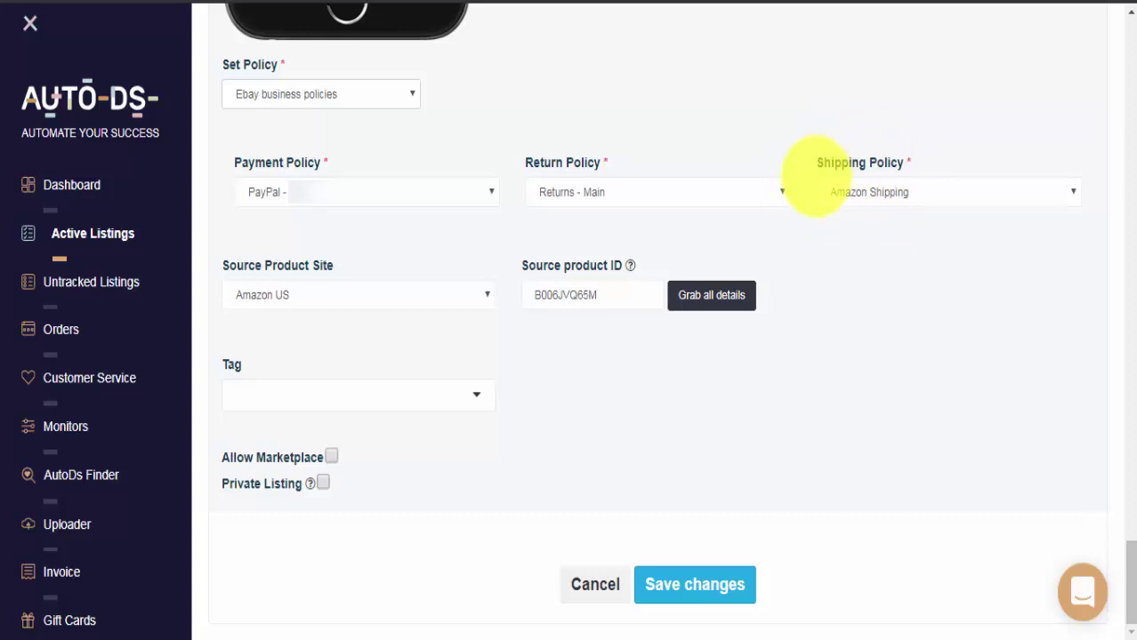
click(366, 94)
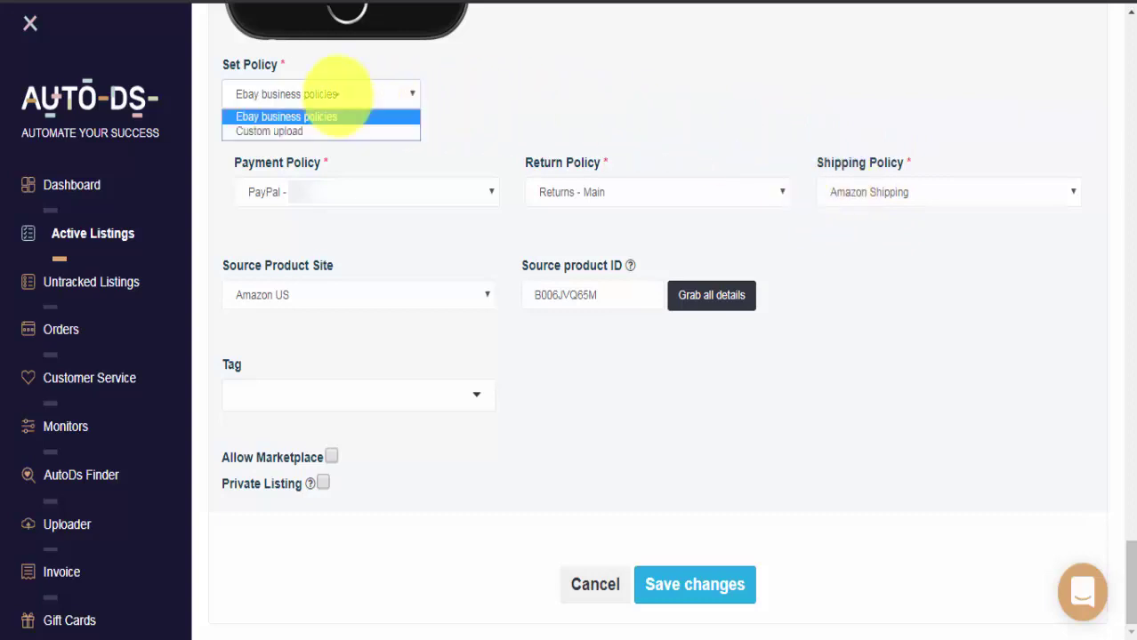
click(307, 130)
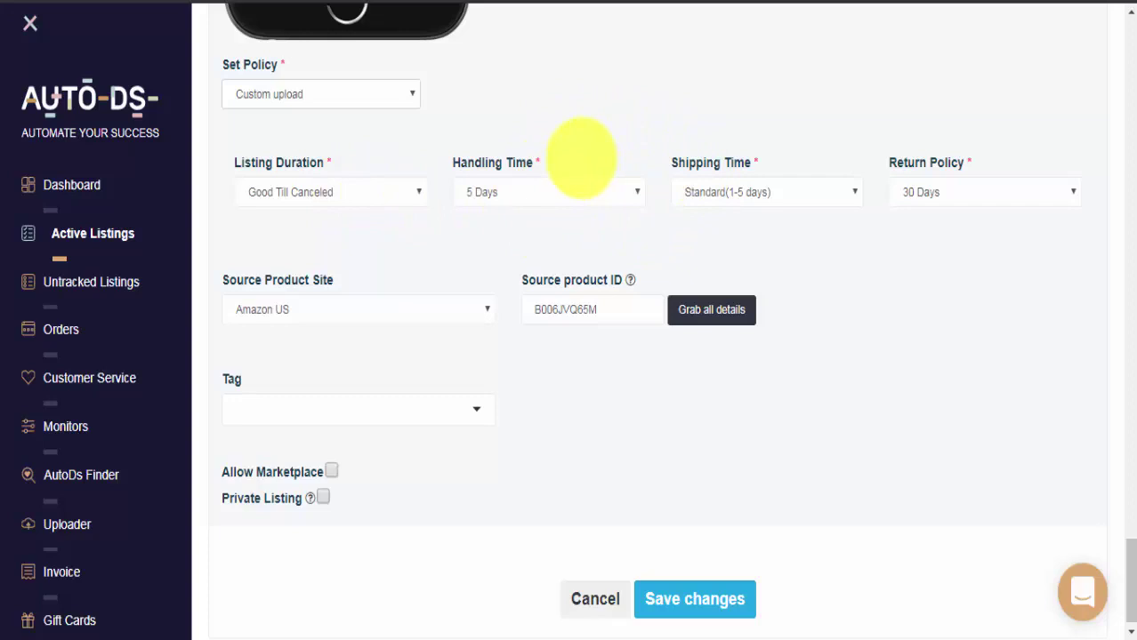
click(300, 93)
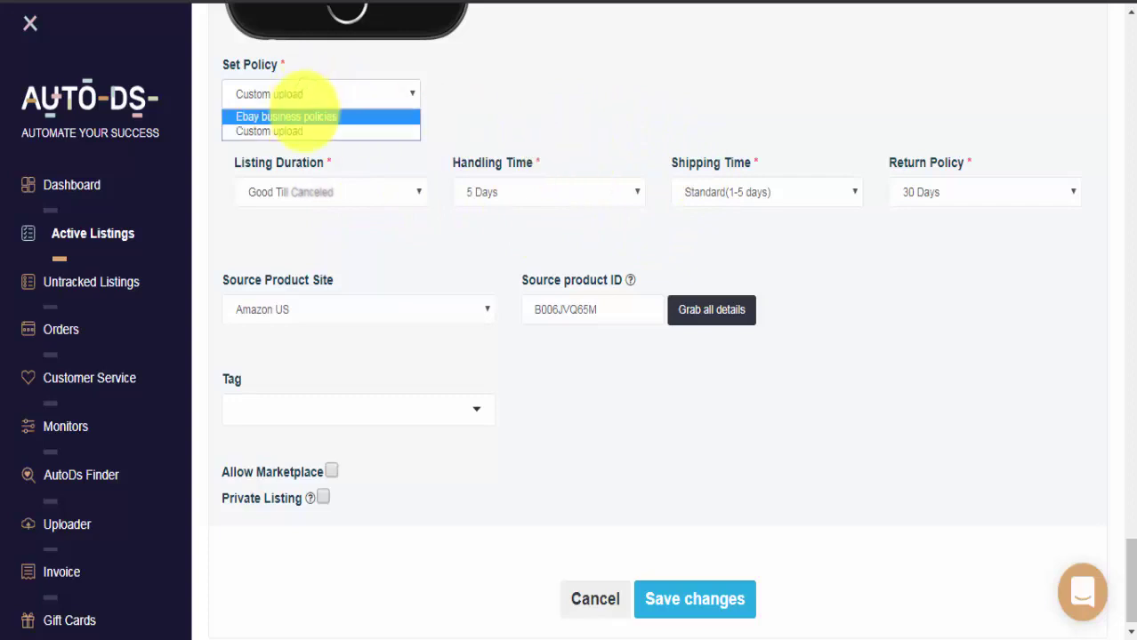
click(303, 113)
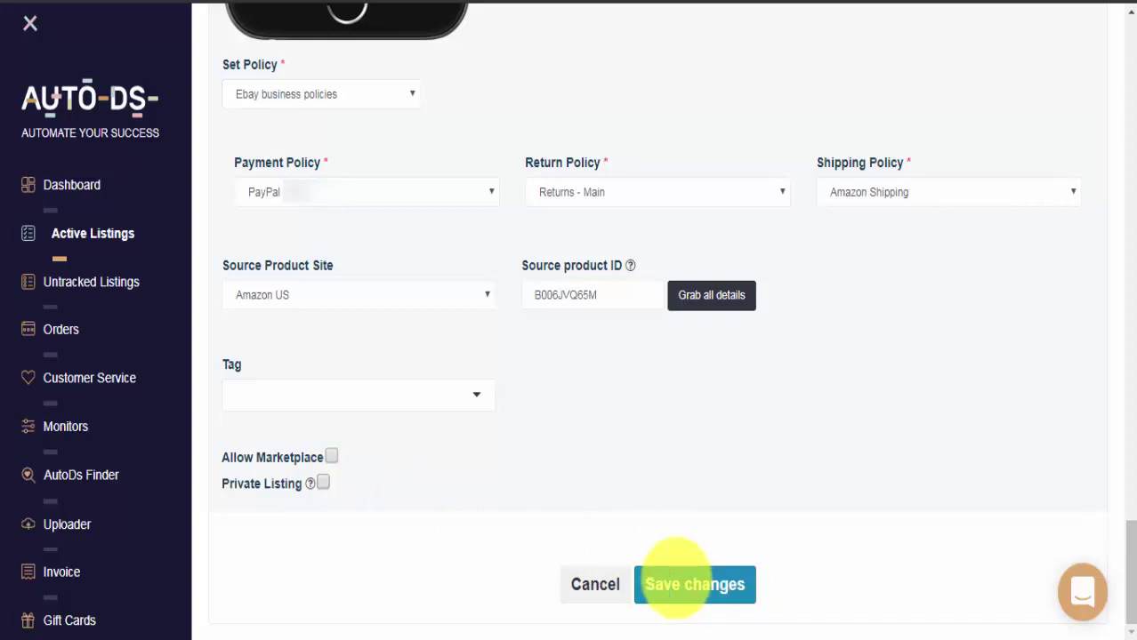
Save the heater listing edits and confirm Change Details in the Are you sure? dialog.
click(676, 578)
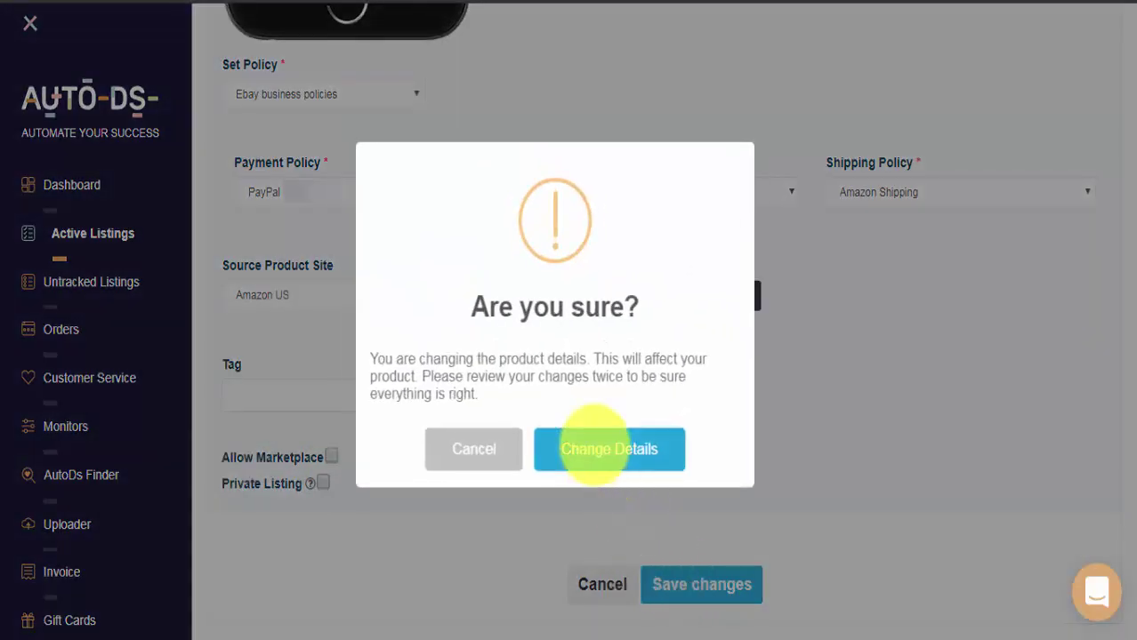
click(594, 450)
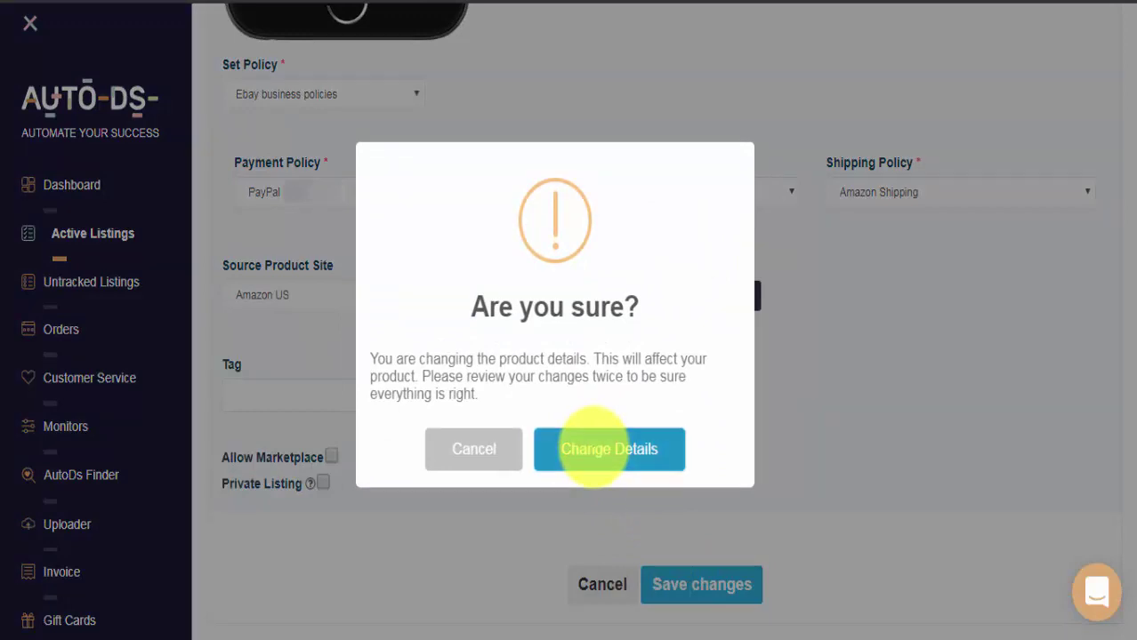